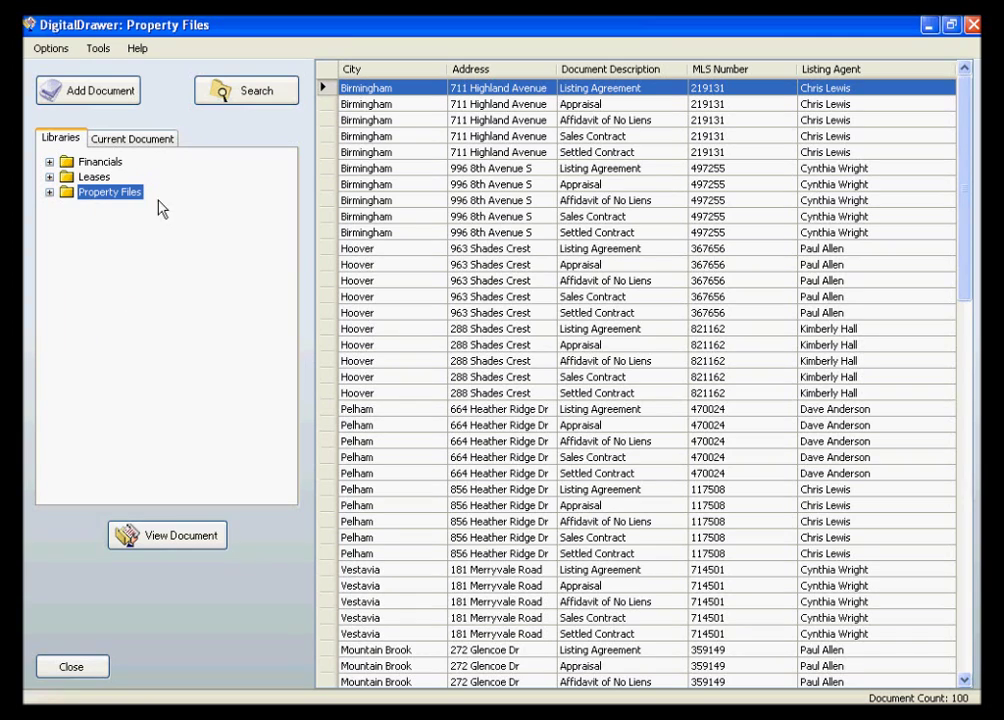
Review the document lists of the Leases and Financials libraries, ending on the Property Files library.
click(97, 178)
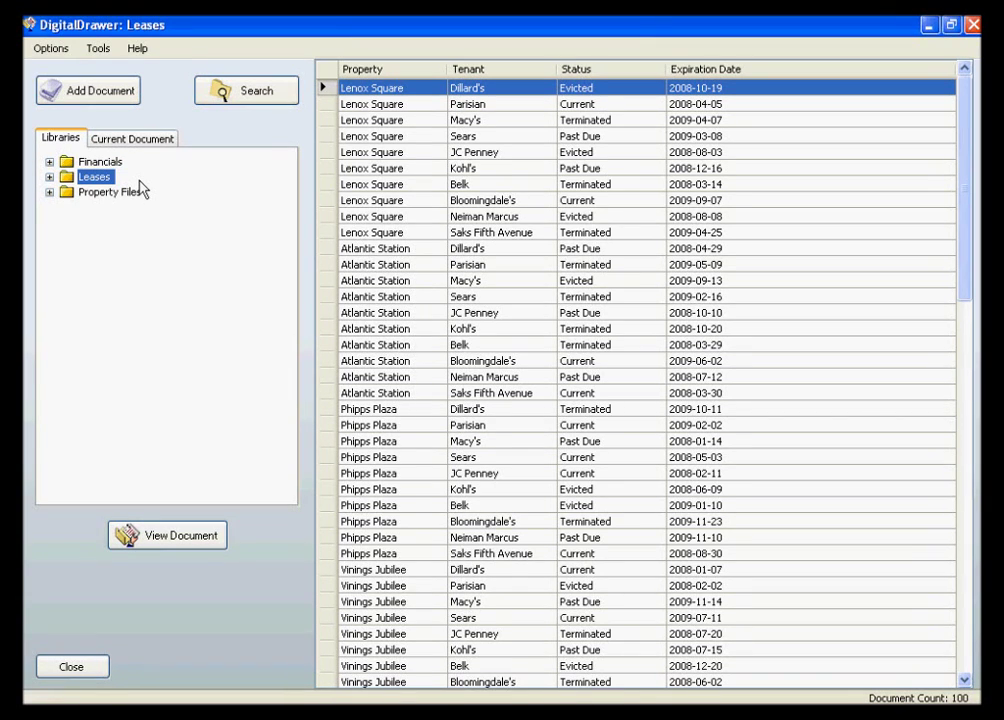
click(100, 162)
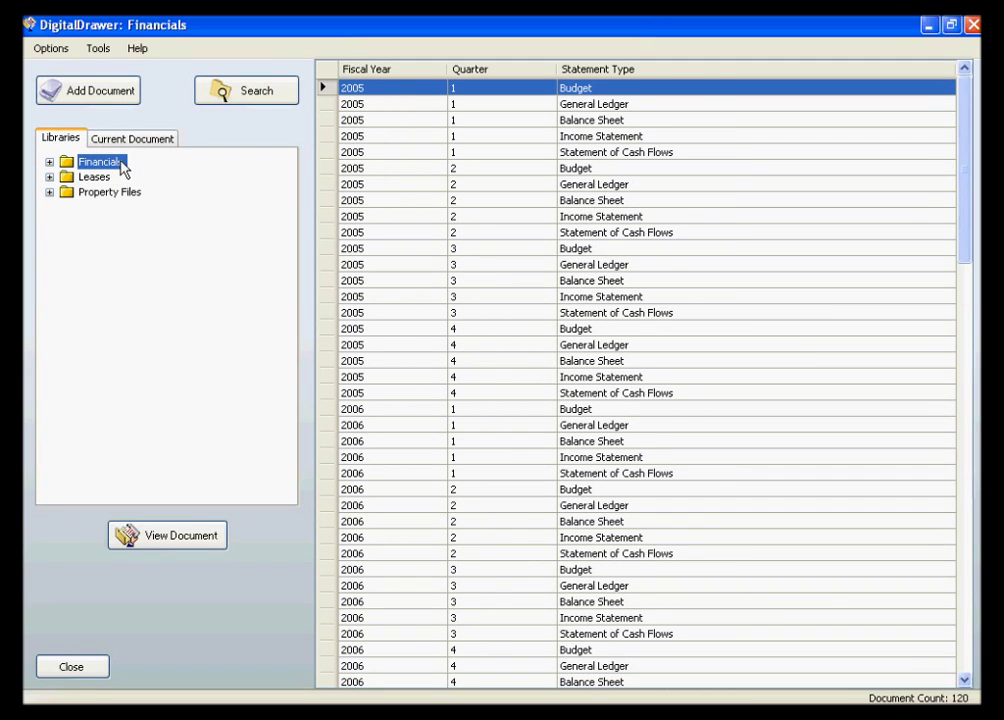
click(100, 177)
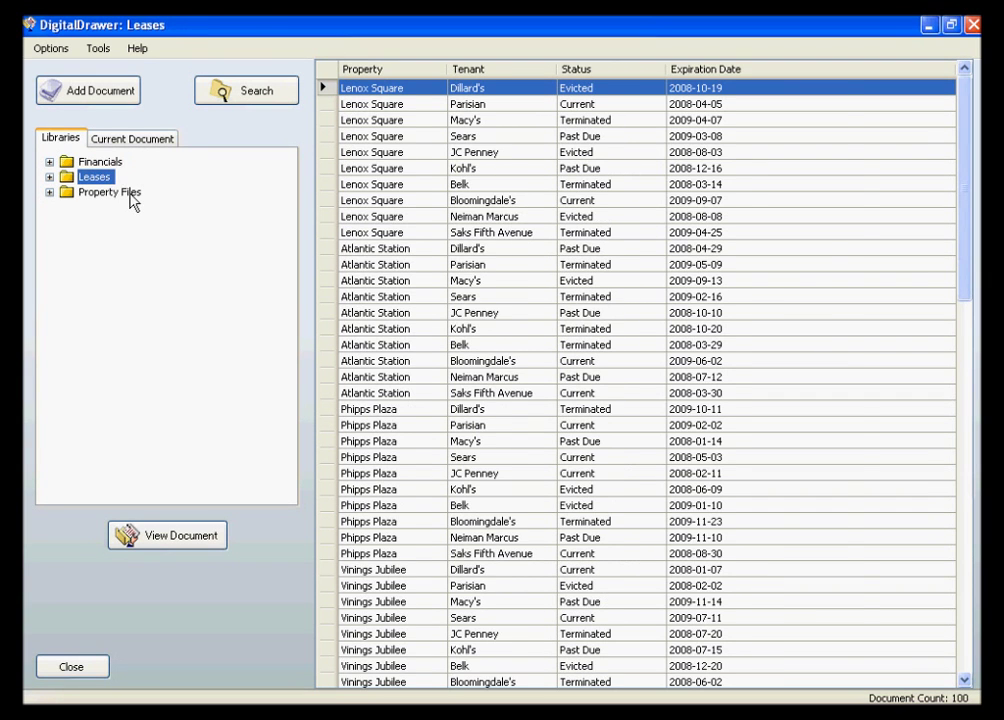
click(130, 200)
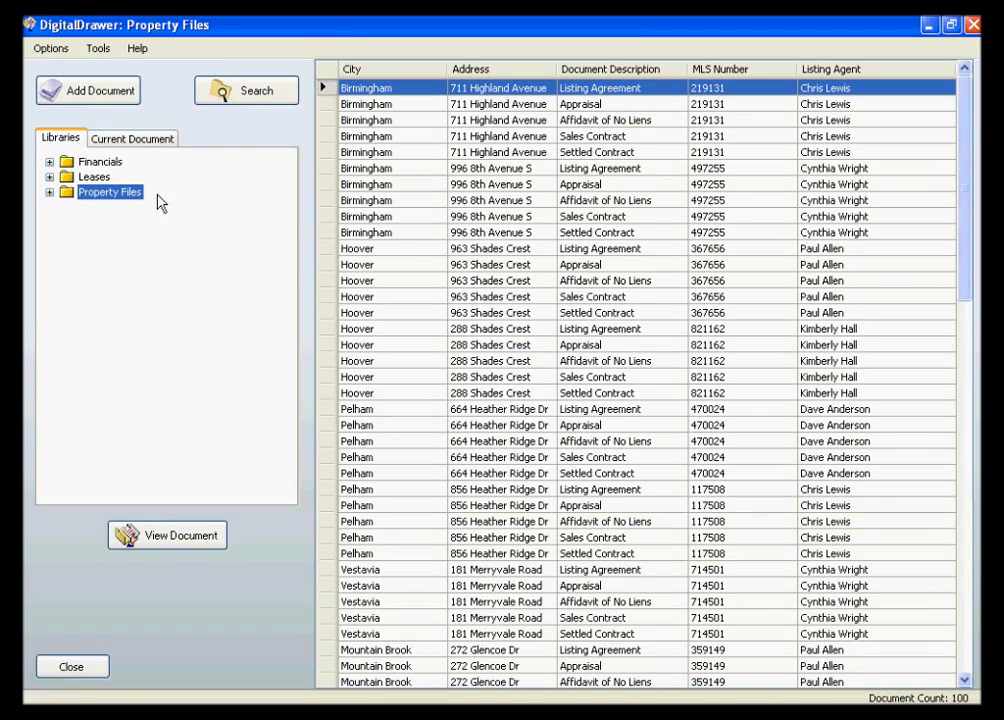
View the first Hoover Listing Agreement from the Property Files list in the document viewer and close it again.
click(415, 201)
click(405, 216)
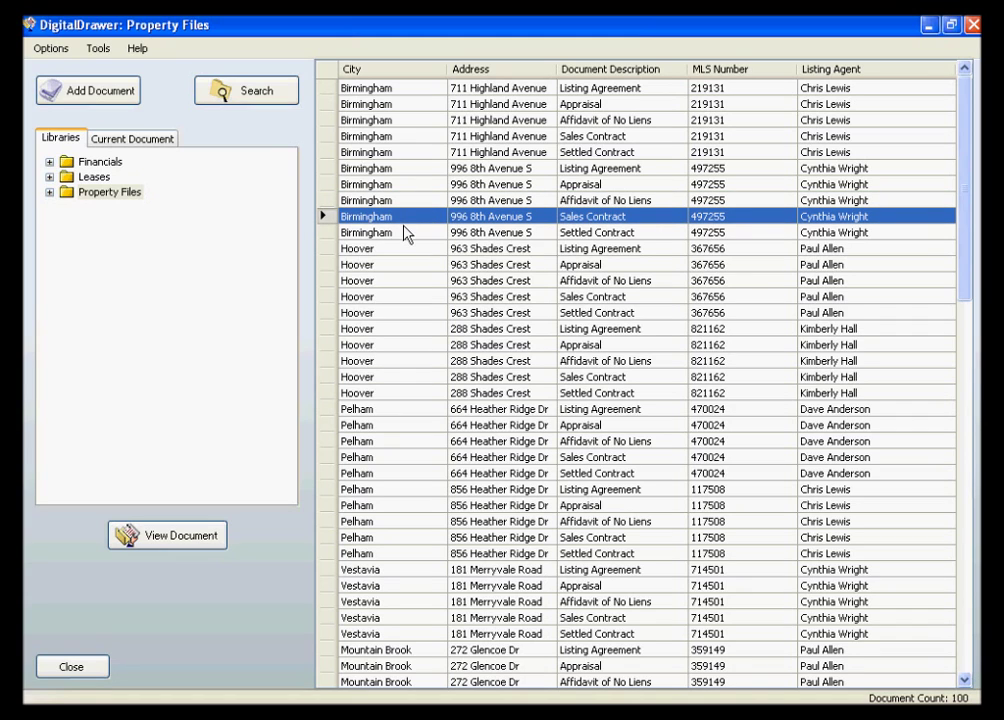
click(406, 231)
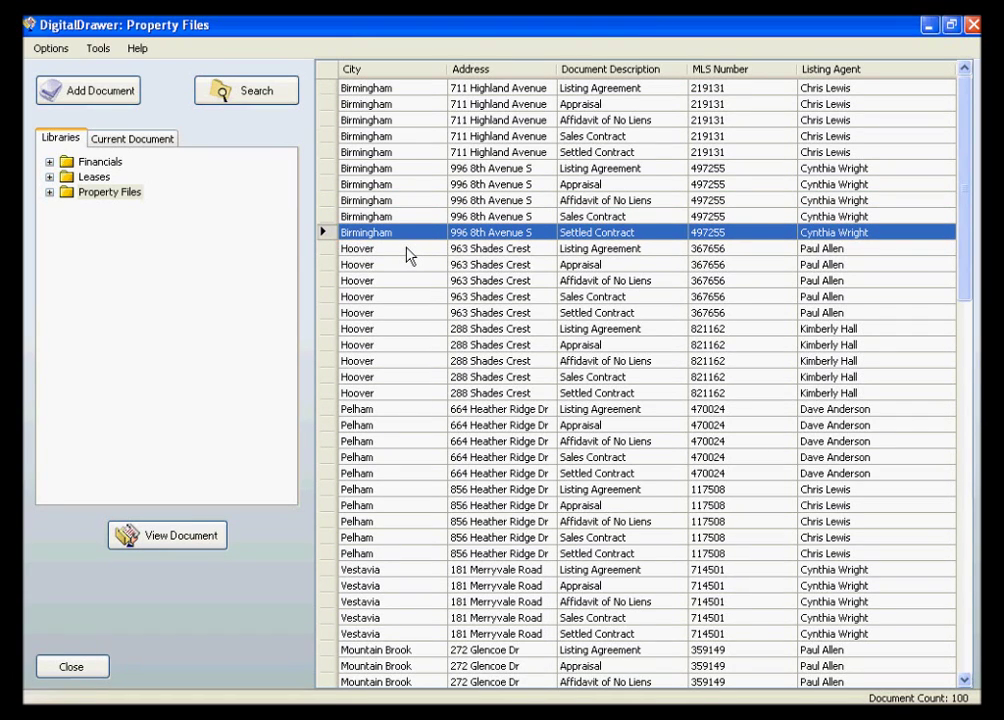
click(407, 249)
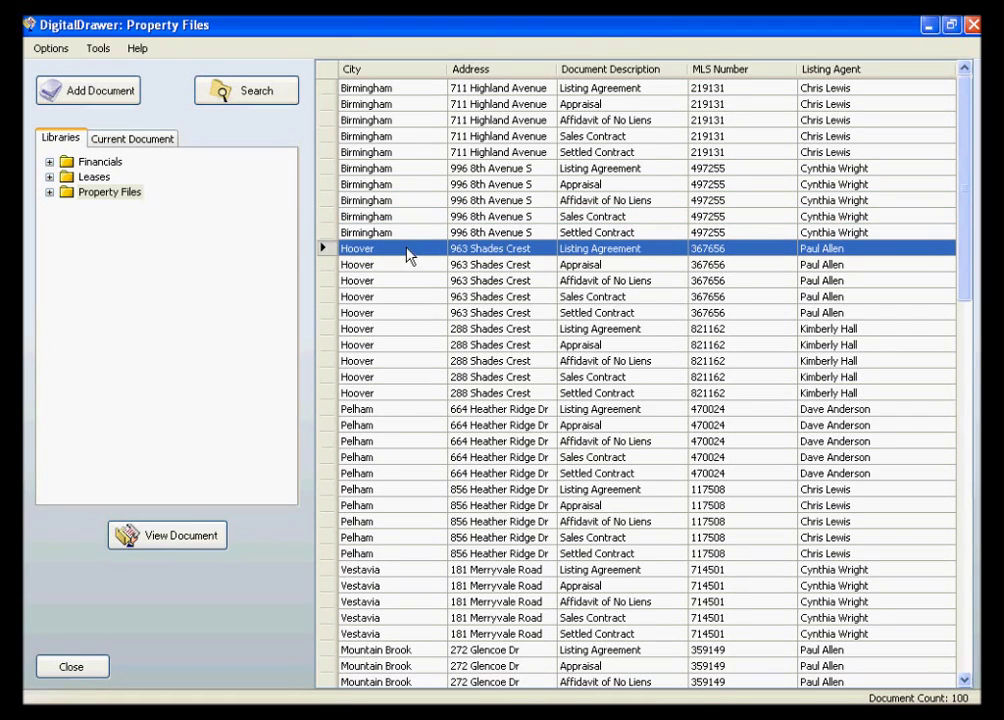
double_click(407, 250)
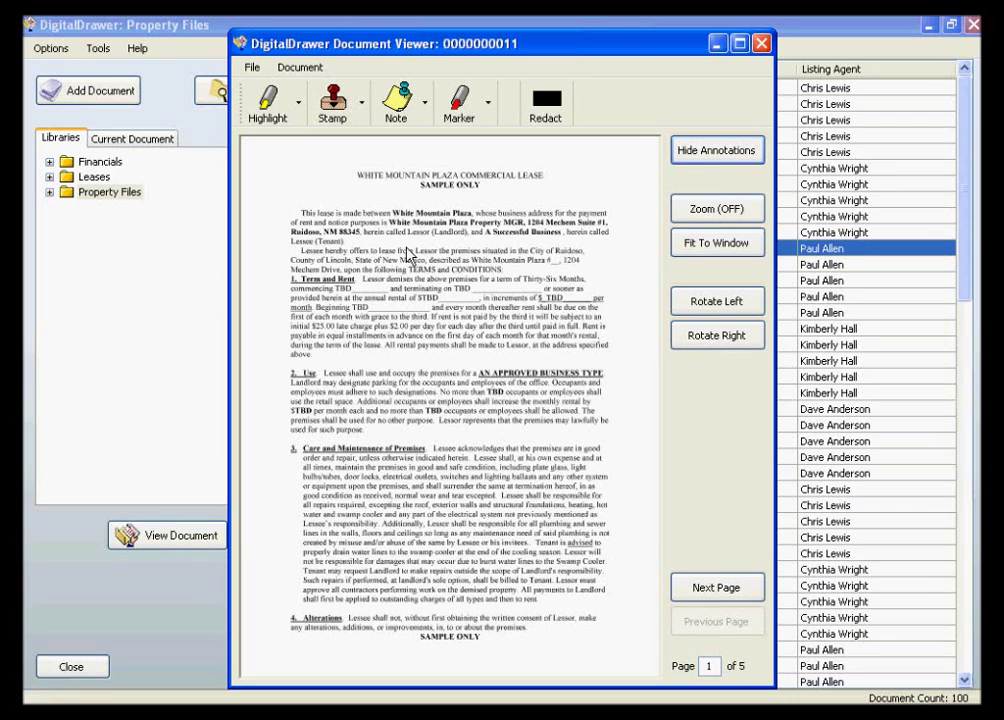
click(762, 42)
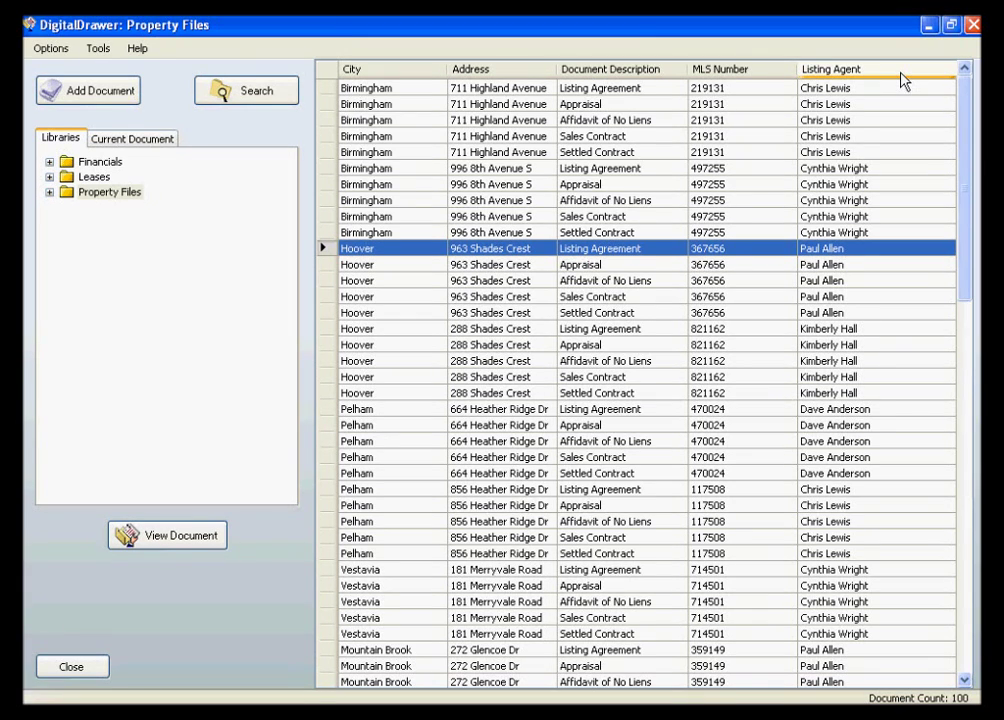
Sort the Property Files documents by Document Description in descending order and look through the sorted list.
click(620, 74)
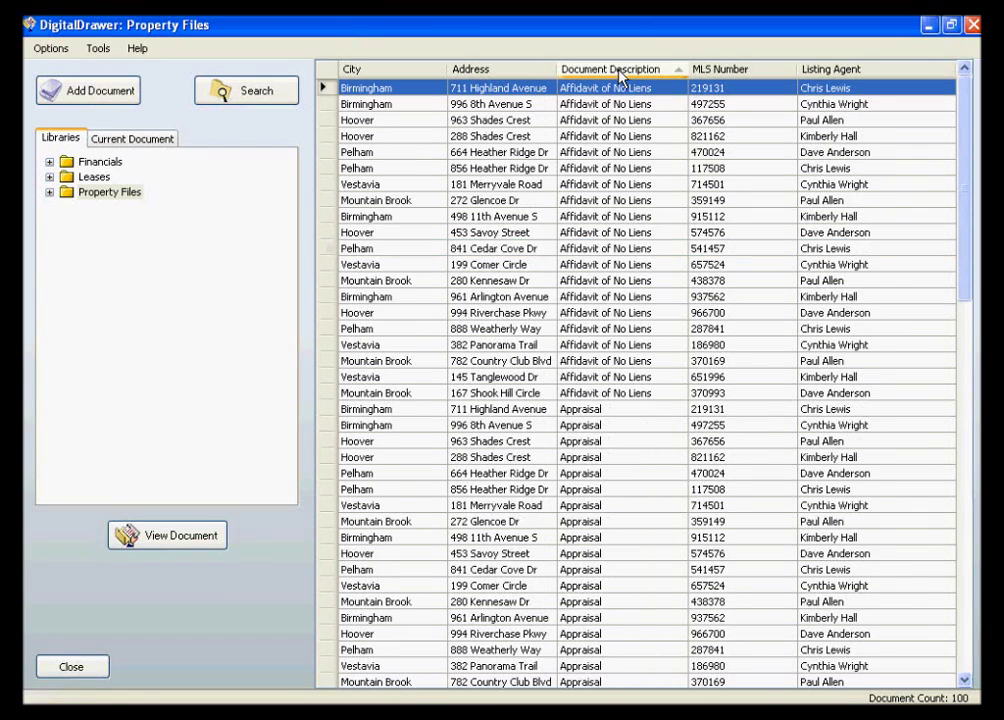
click(619, 74)
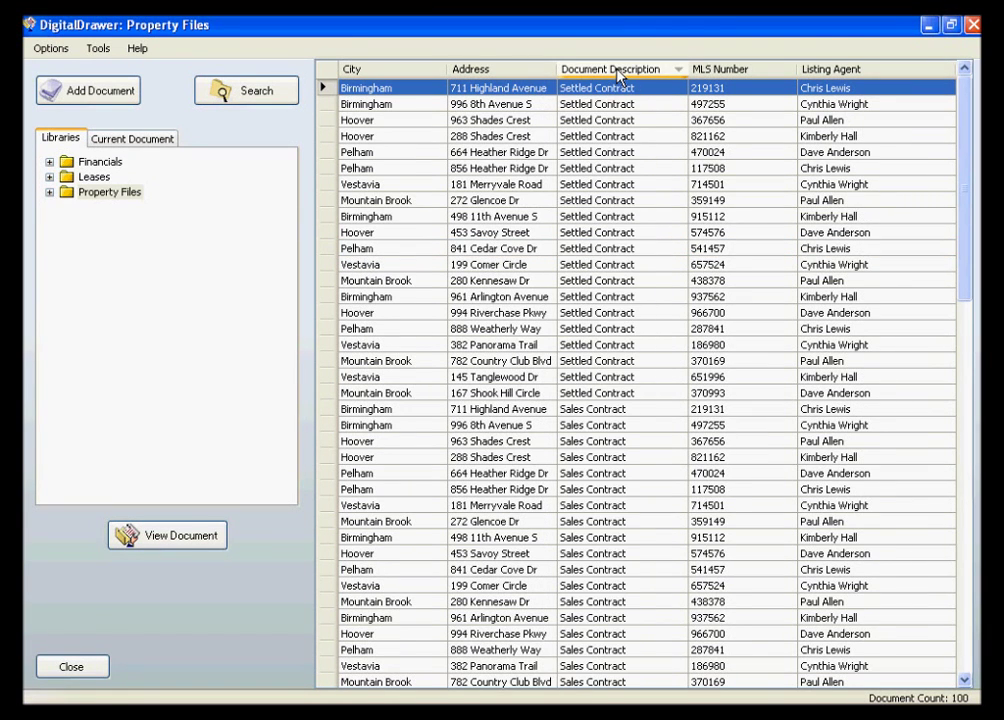
drag(970, 161, 961, 328)
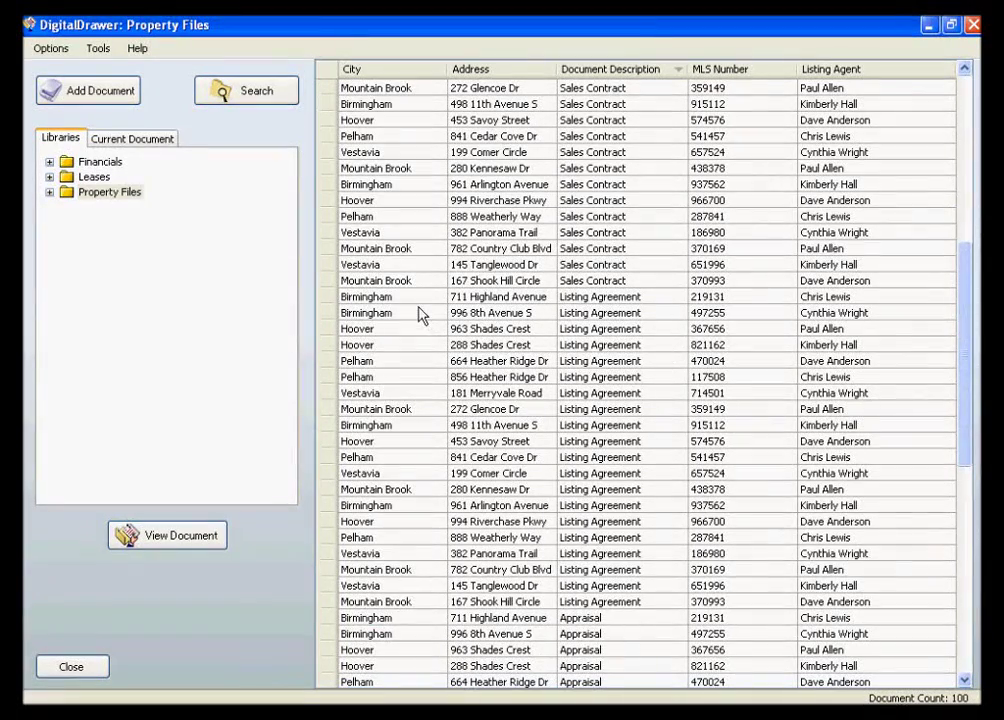
Browse the Property Files tree to the Listing Agreement of the second property folder under Birmingham.
click(49, 192)
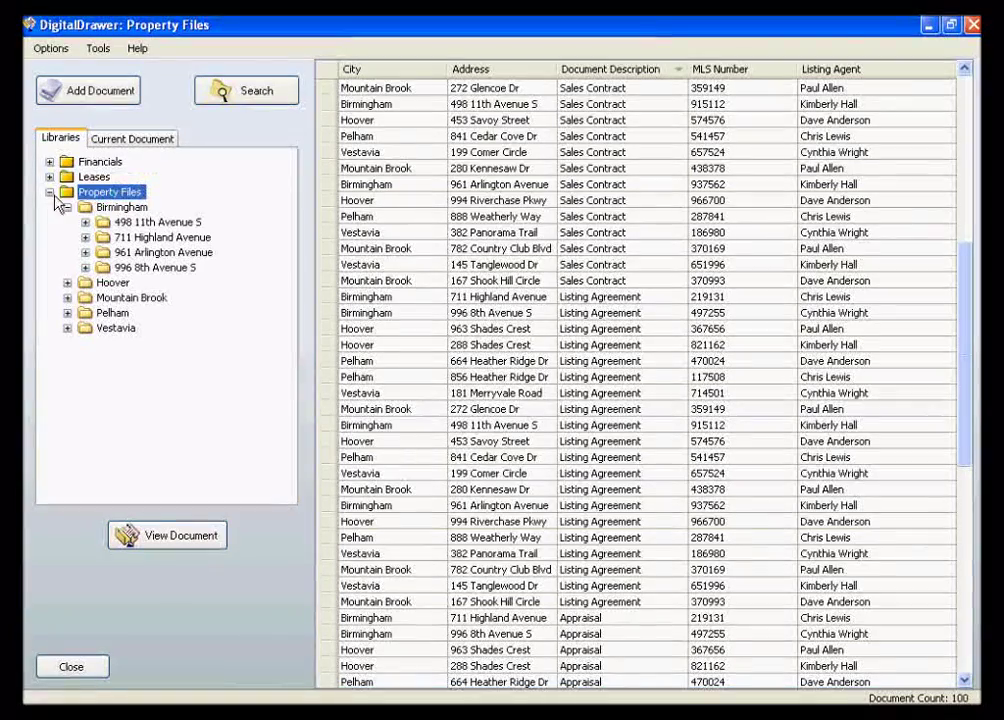
click(67, 207)
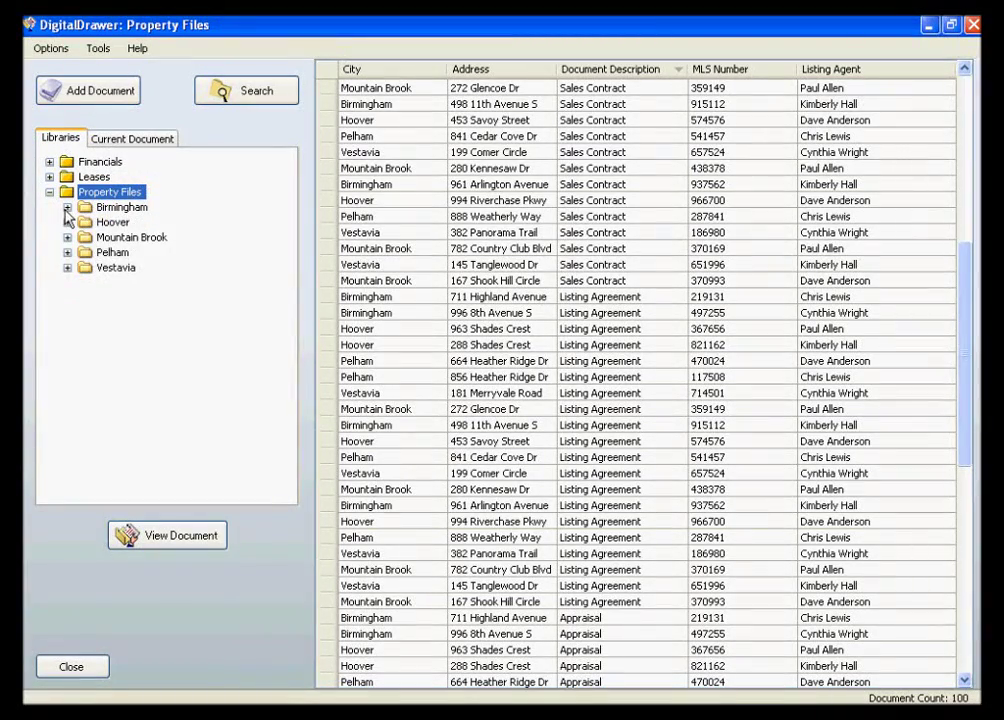
click(66, 207)
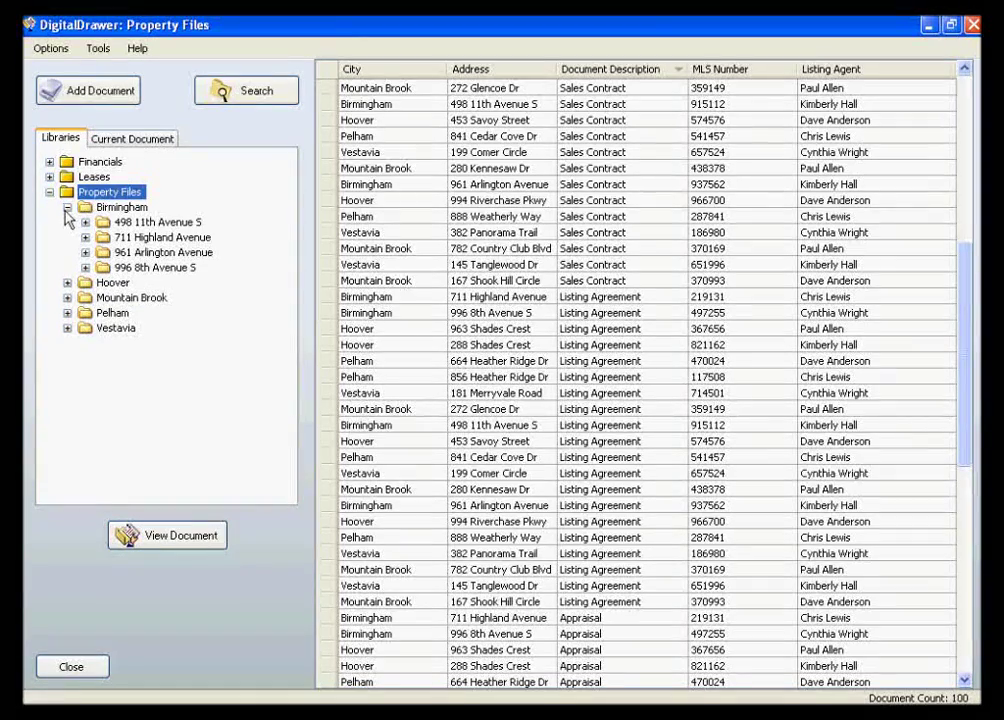
click(165, 240)
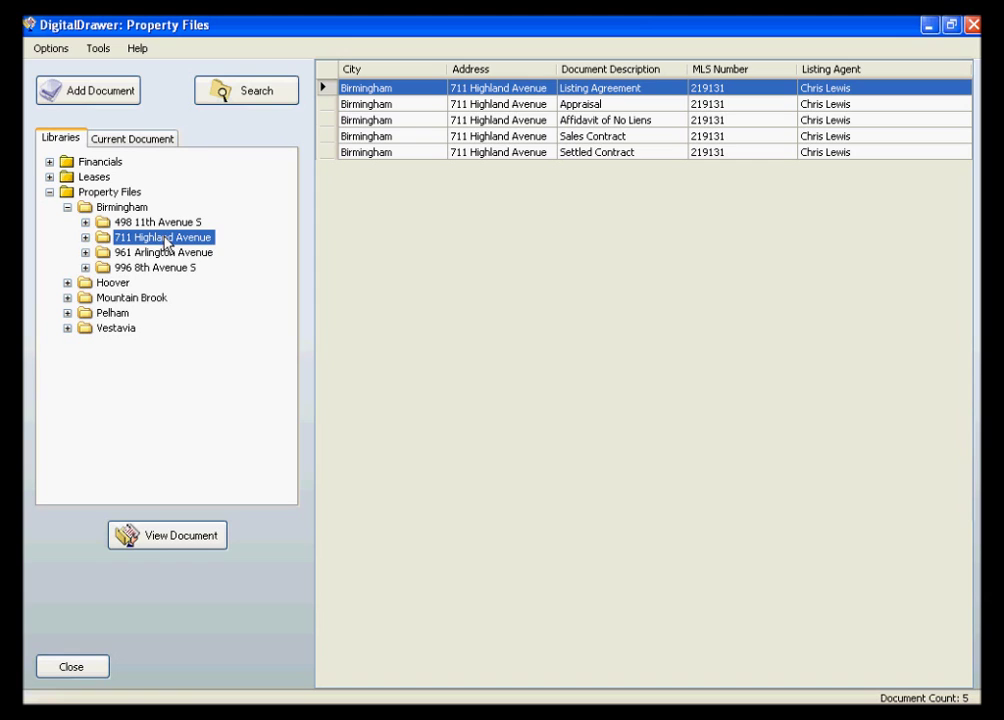
click(85, 238)
click(157, 285)
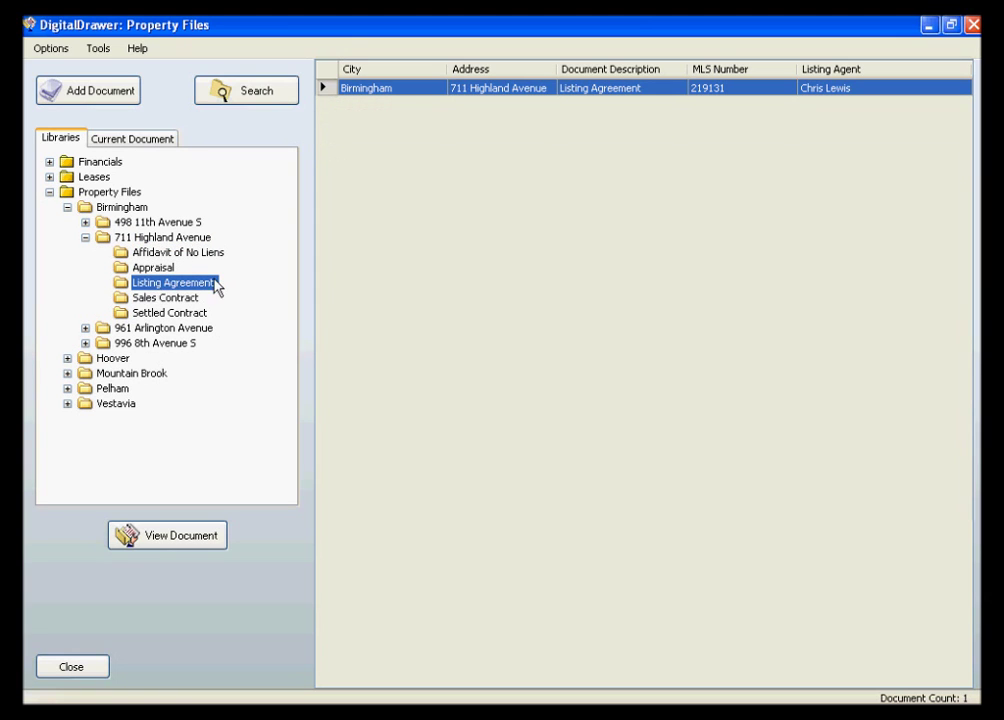
click(403, 107)
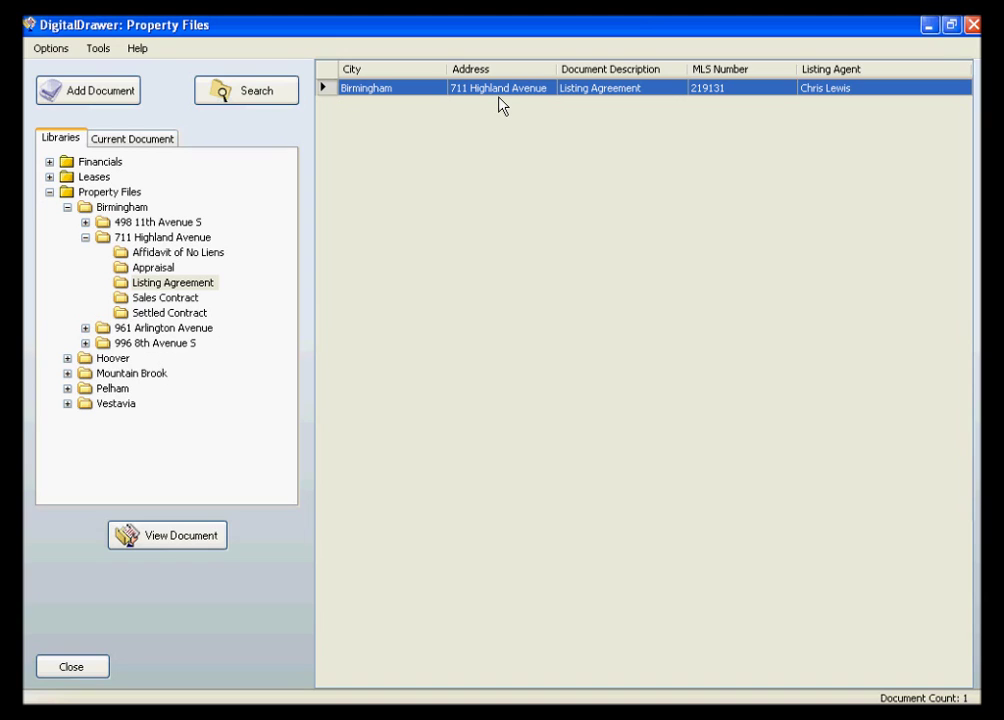
Open the Property Files document search and preview the address suggestions for 7 and the address list, leaving the address empty.
click(278, 100)
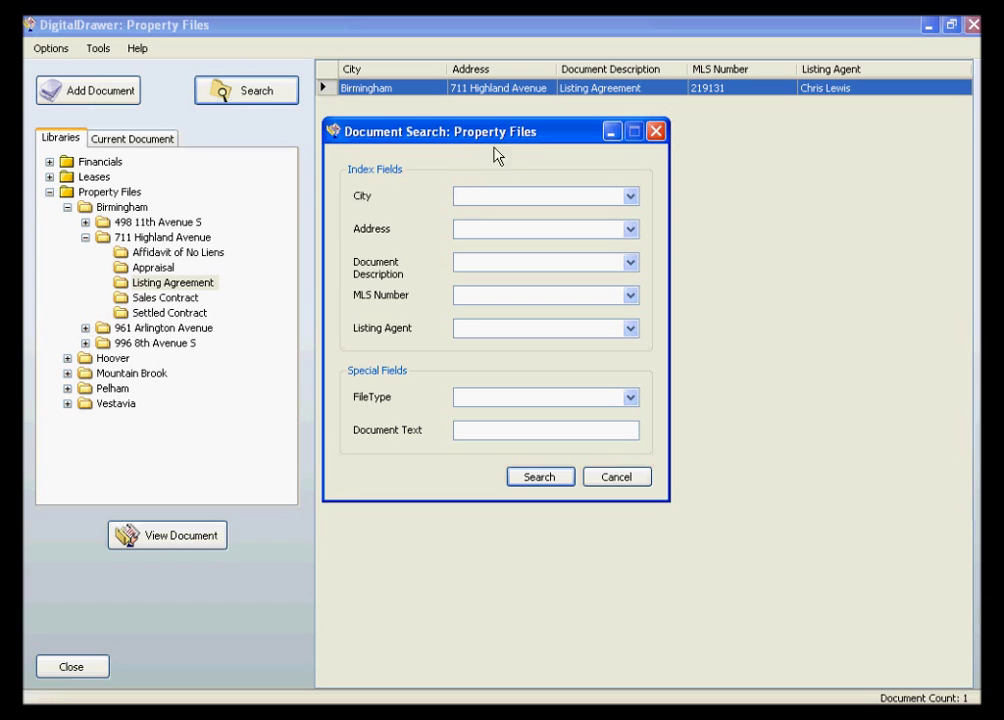
click(467, 228)
text(7)
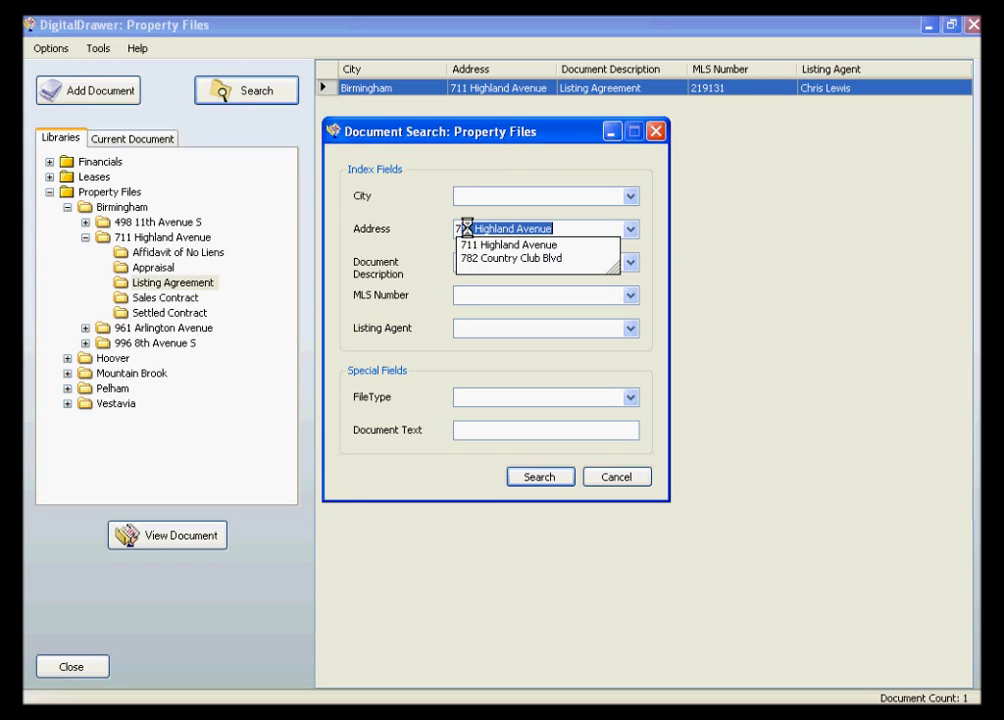
key(BackSpace)
key(BackSpace)
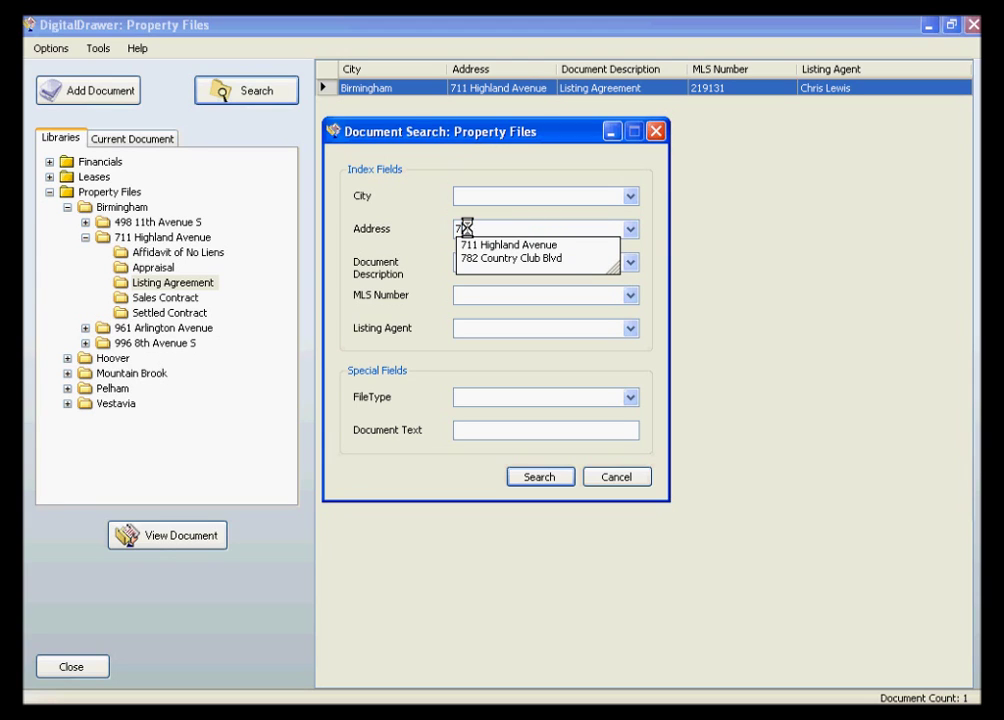
click(628, 229)
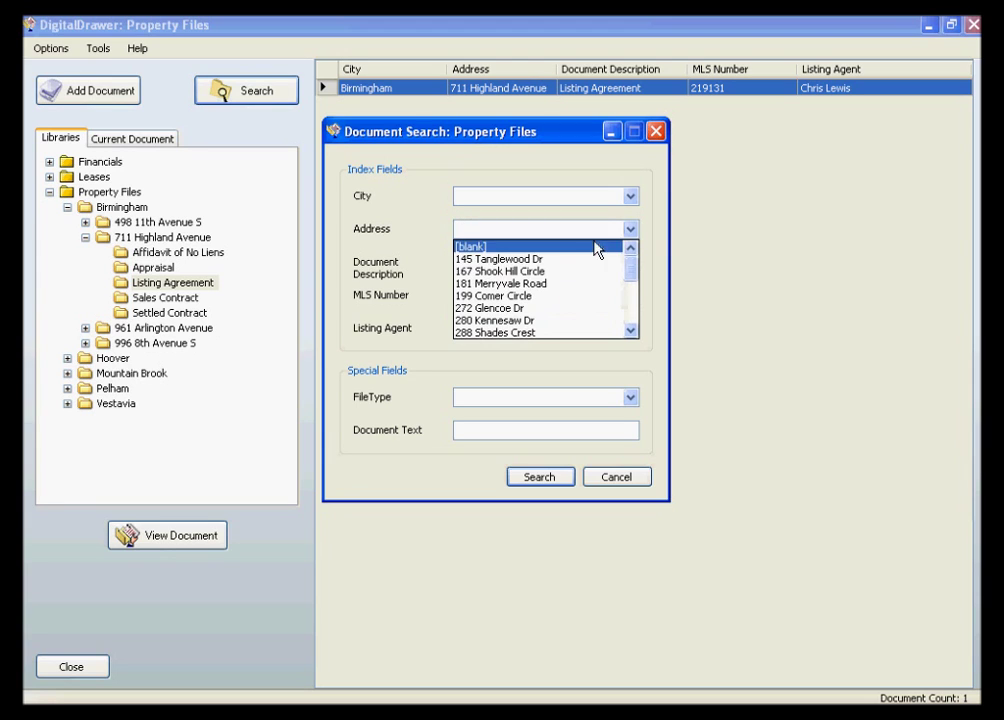
click(533, 220)
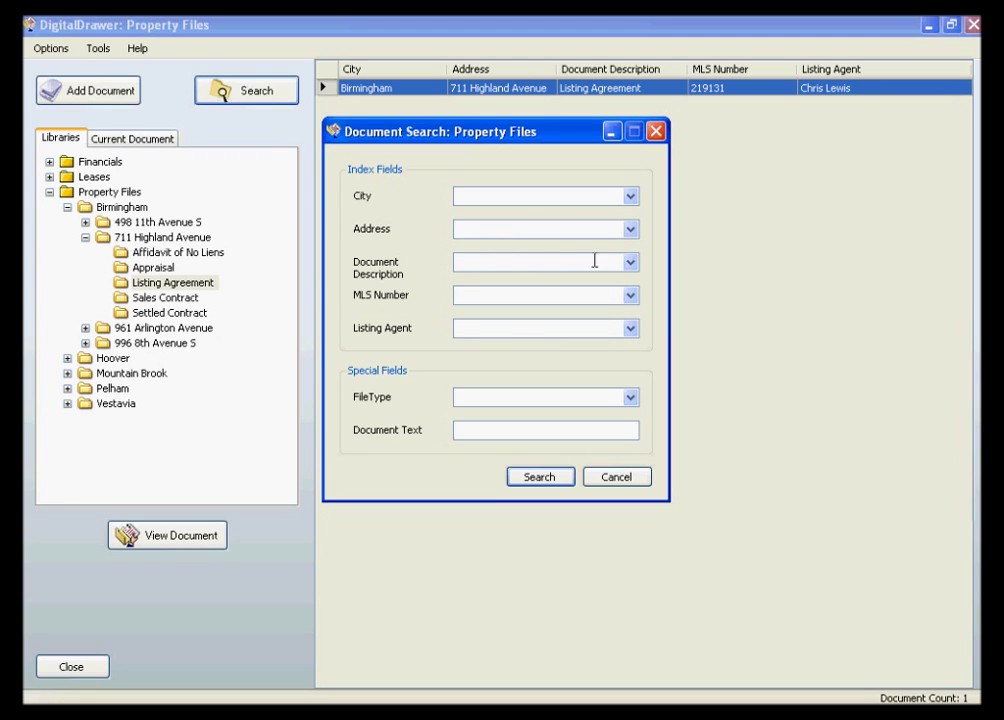
Search for documents with the description Listing Agreement that belong to the second listing agent in the list.
click(630, 263)
click(560, 317)
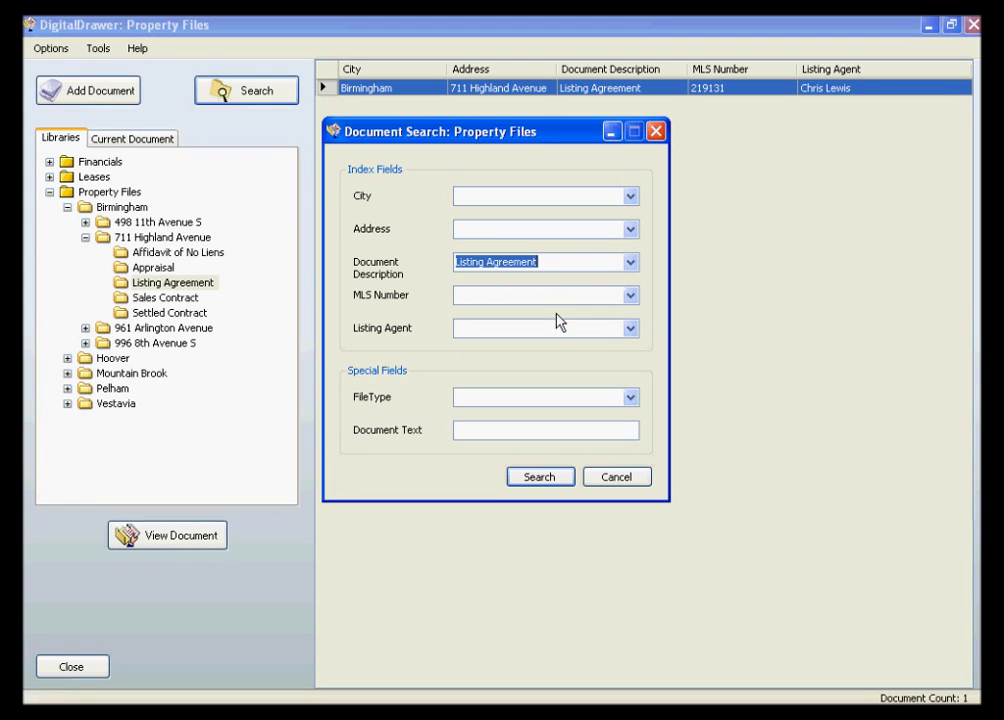
click(631, 331)
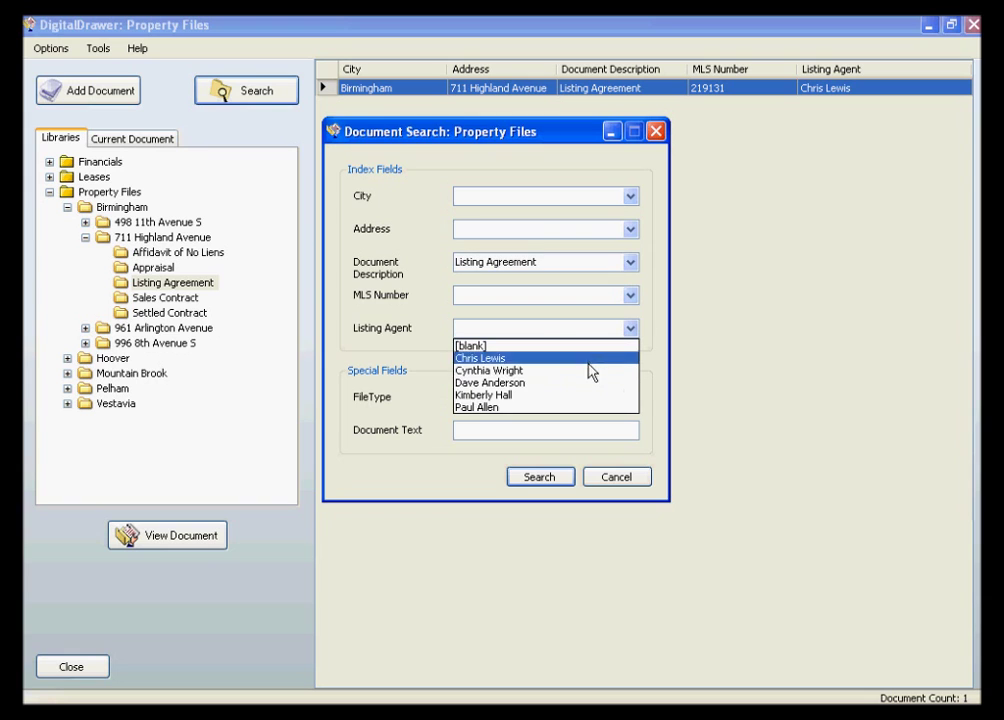
click(587, 371)
click(537, 477)
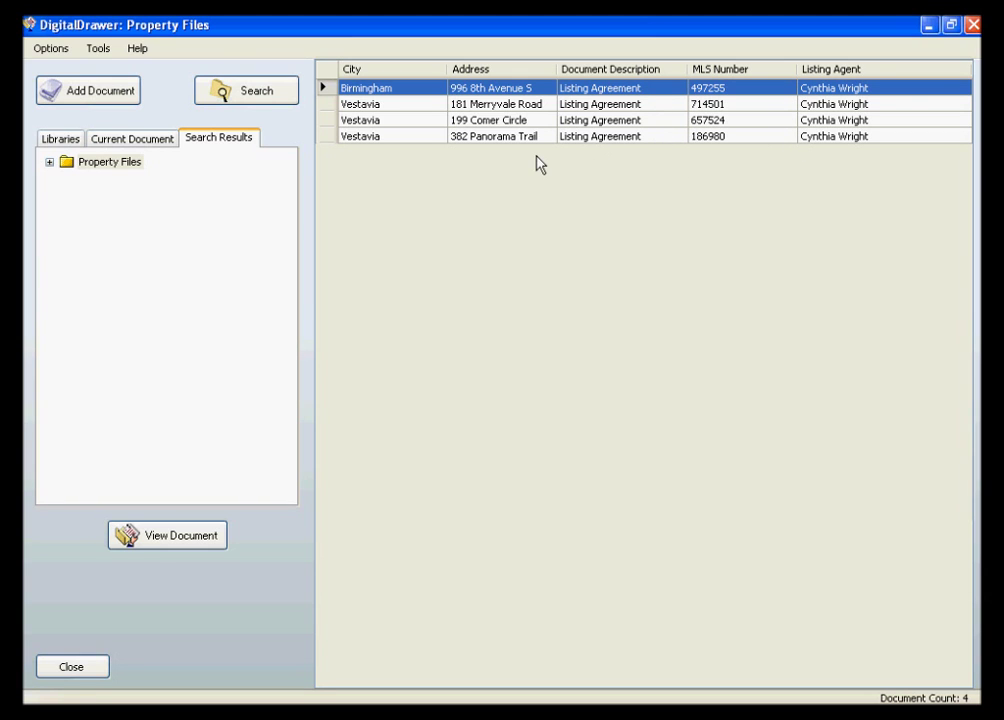
click(285, 101)
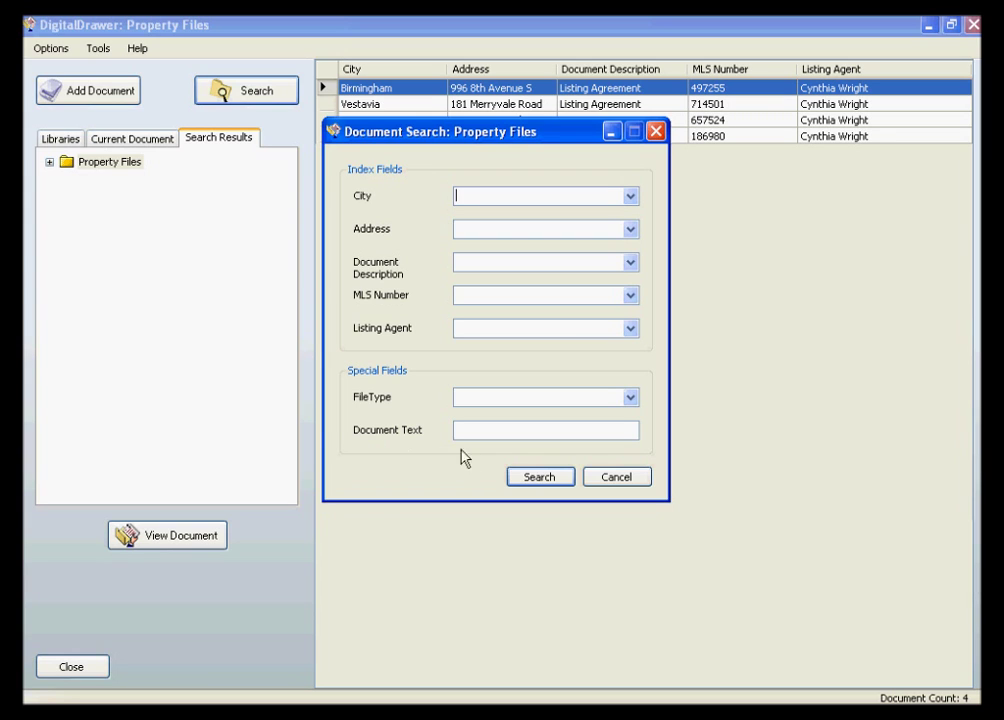
click(606, 479)
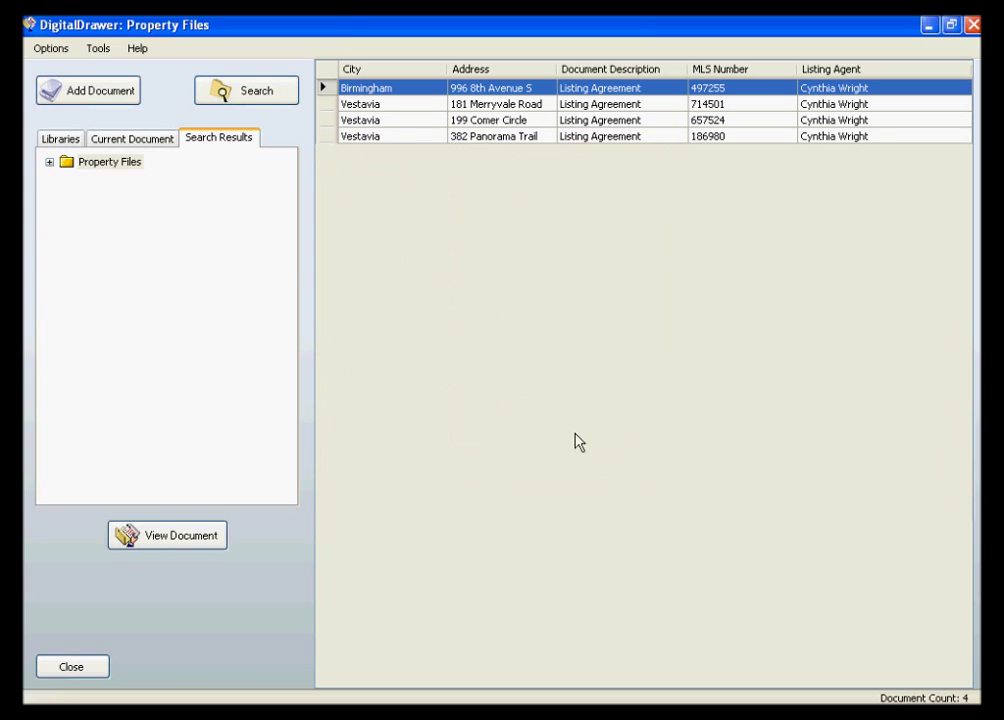
Open the third listing agreement in the search results and maximize its document viewer.
click(409, 122)
double_click(409, 122)
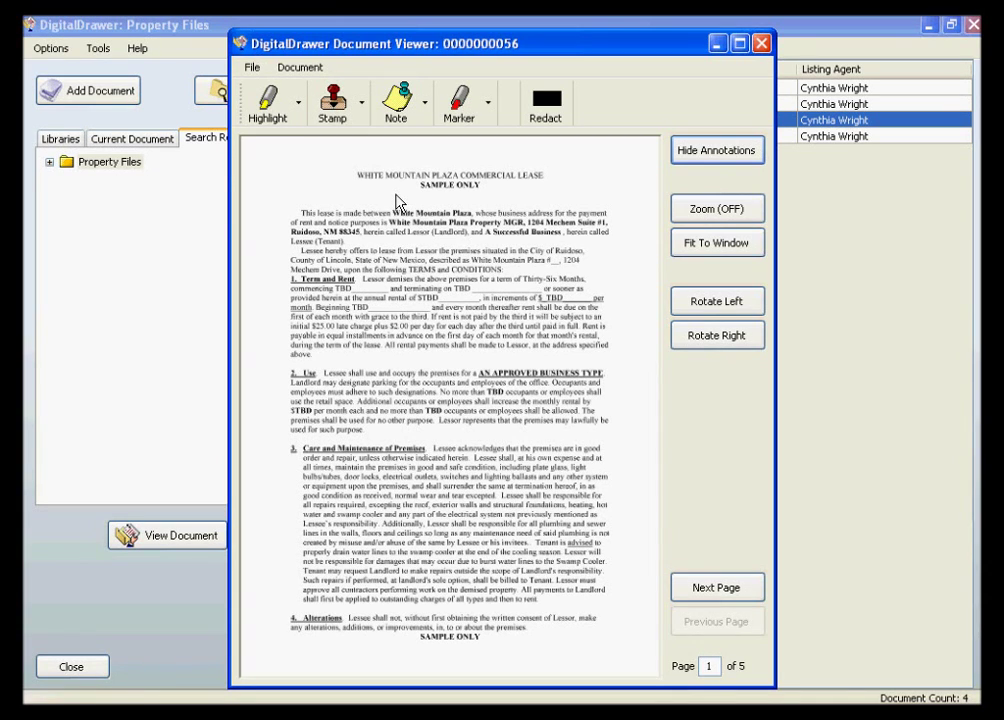
click(739, 43)
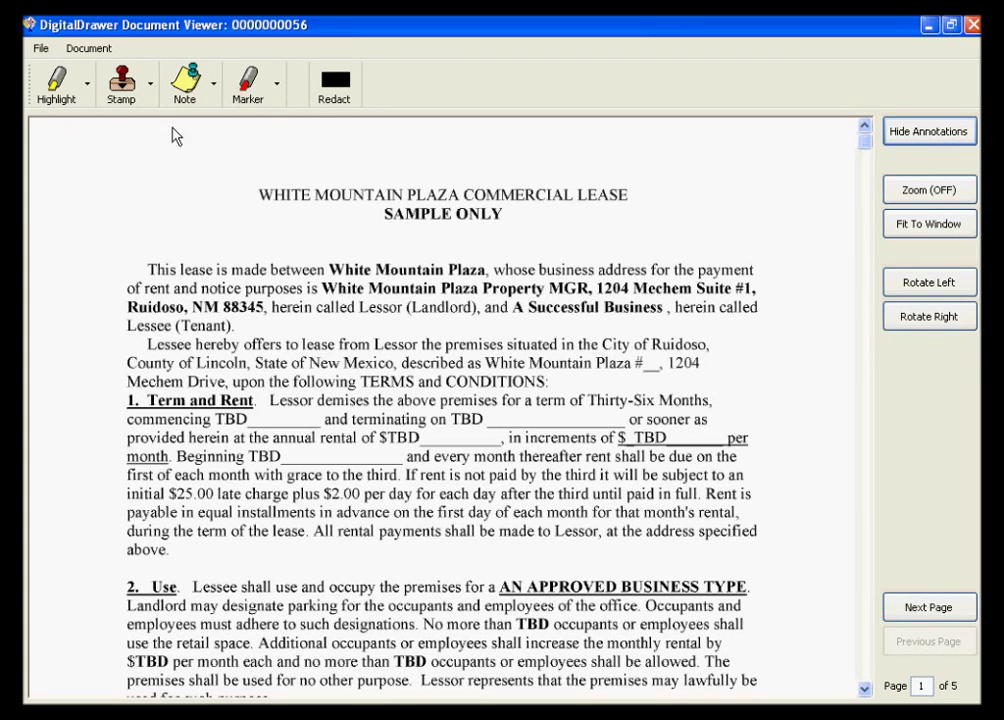
Highlight the $25.00 late charge in yellow in the Term and Rent section of the lease.
click(58, 88)
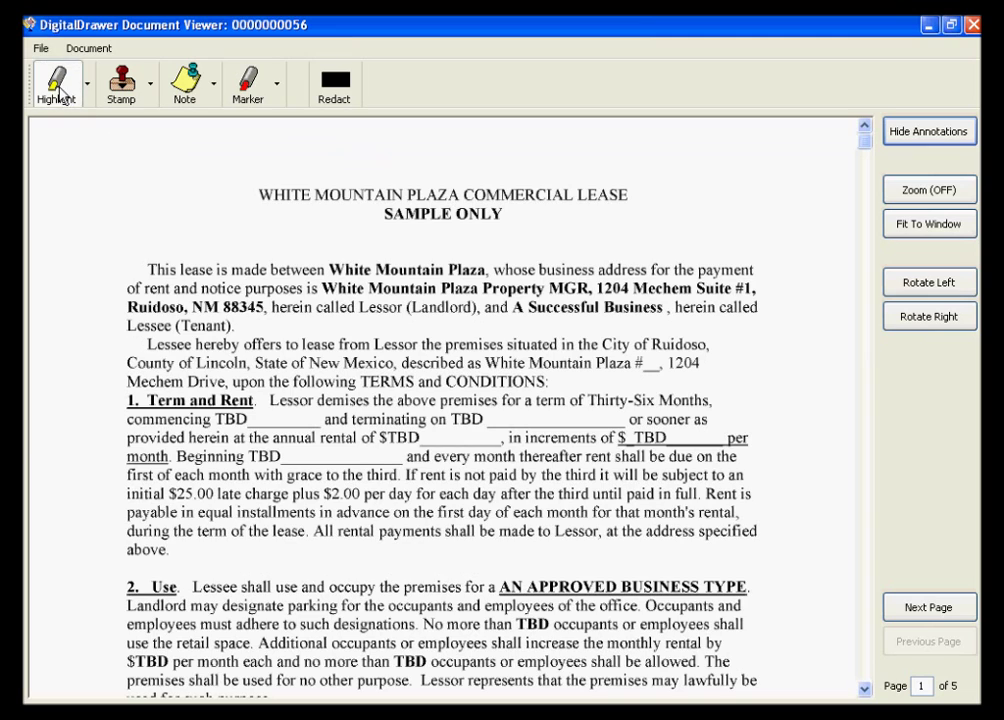
drag(168, 493, 216, 503)
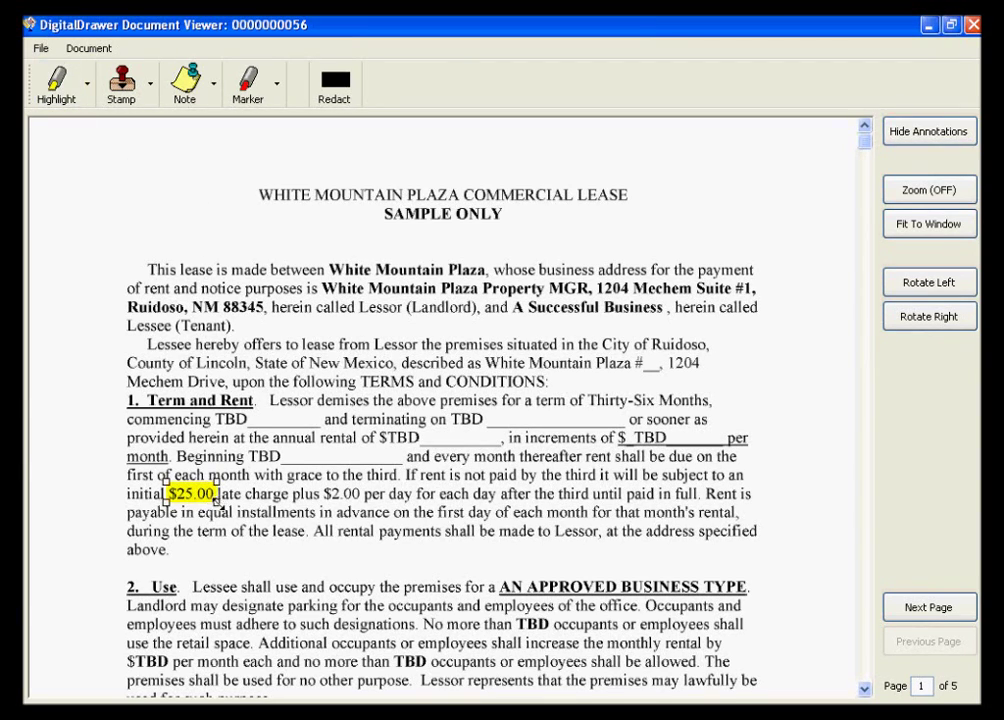
click(167, 350)
Place the Confidential stamp beside the lease title, in the left margin of page 1.
click(123, 84)
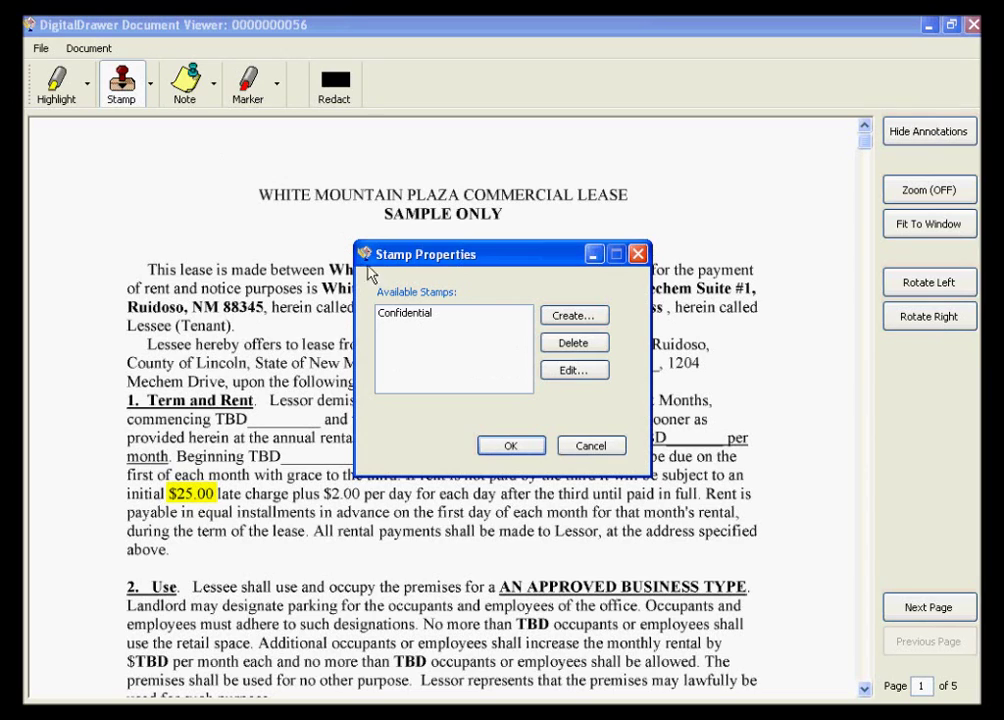
click(405, 314)
click(507, 446)
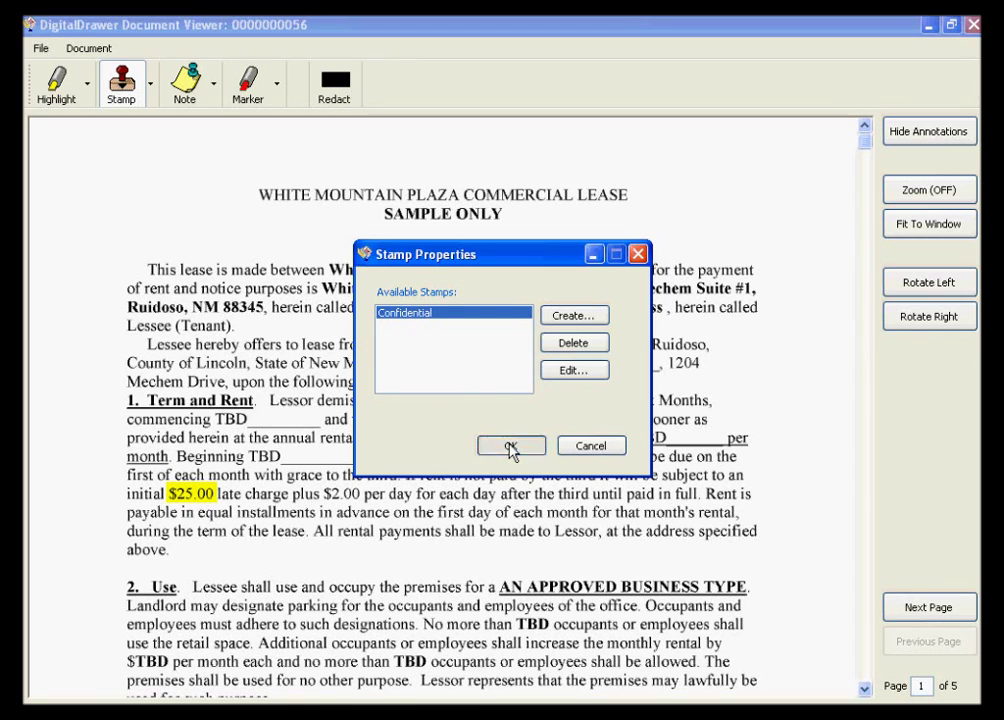
click(96, 173)
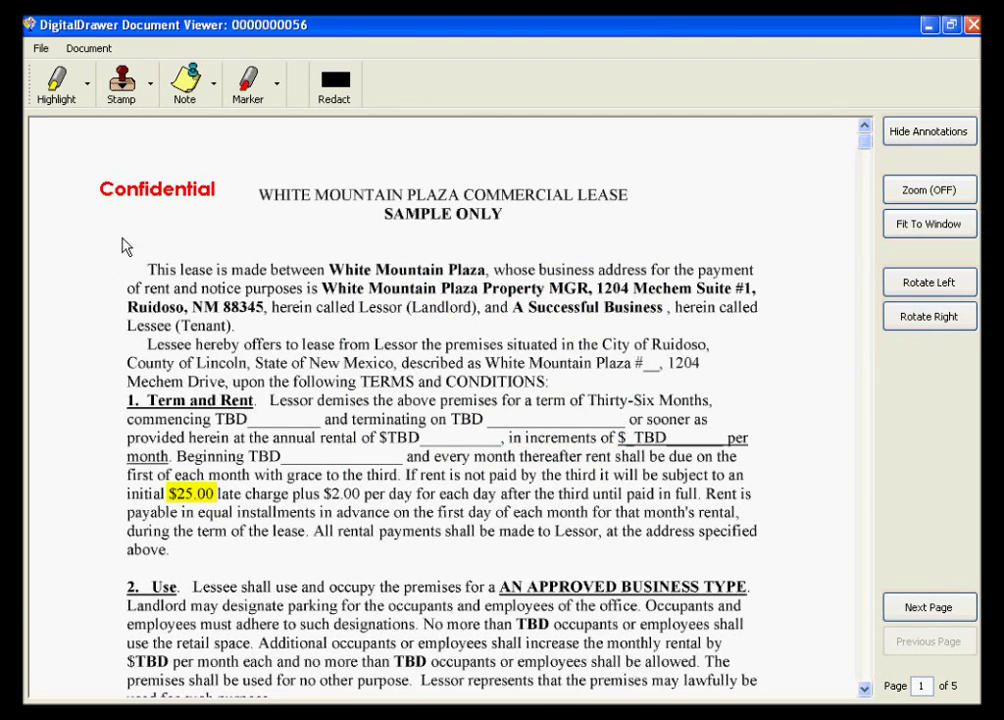
Add a yellow note over the upper part of page 1 reading "Please read through this carefully".
click(185, 84)
drag(479, 152, 767, 244)
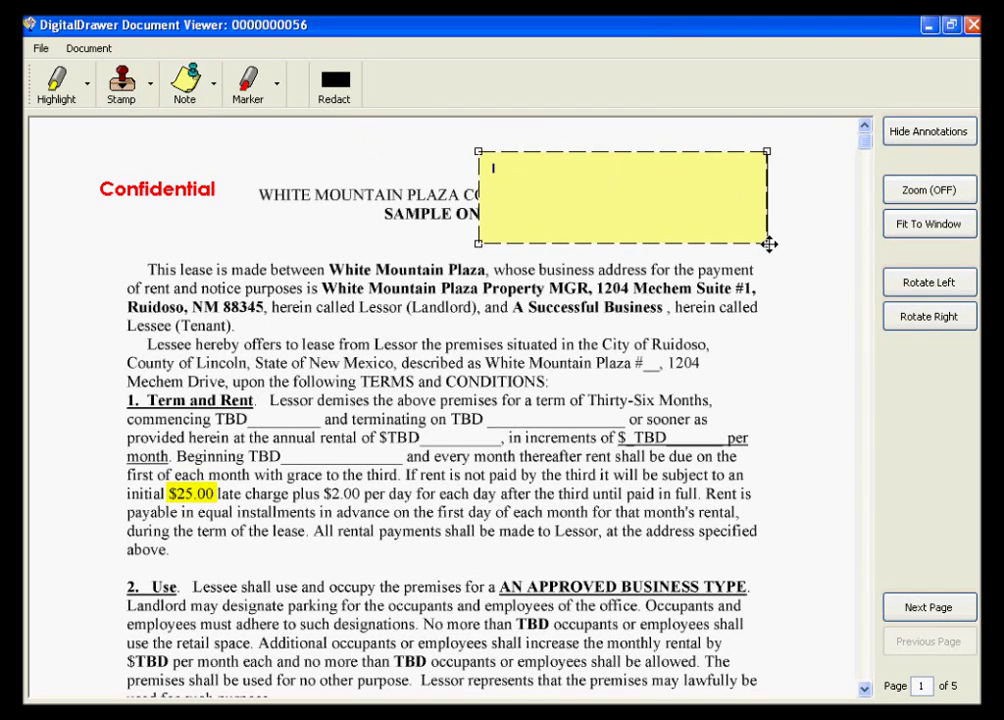
text(Please read through )
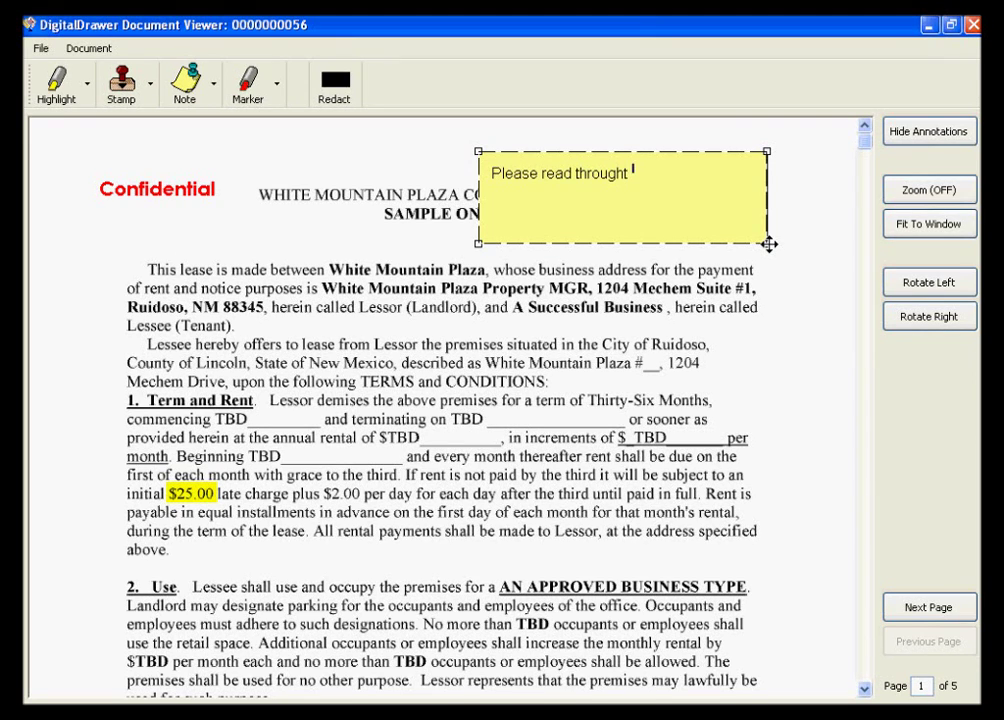
text(this carefully)
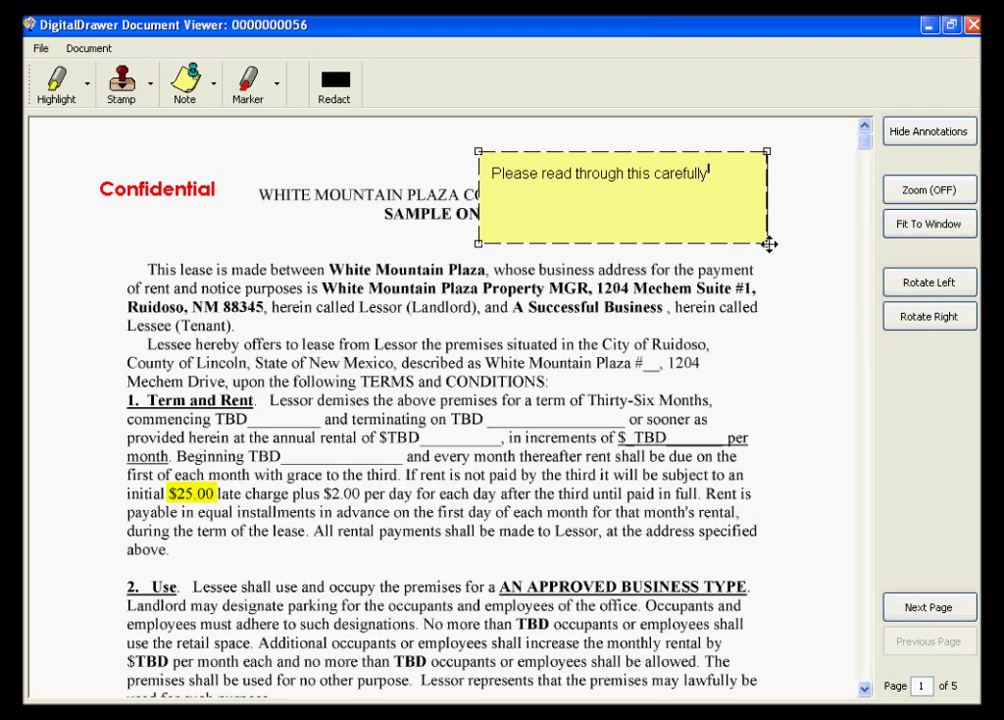
Shrink the note to fit its single line of text and move it to the page's upper right corner, above the introductory paragraph.
click(738, 288)
click(765, 241)
drag(766, 241, 739, 212)
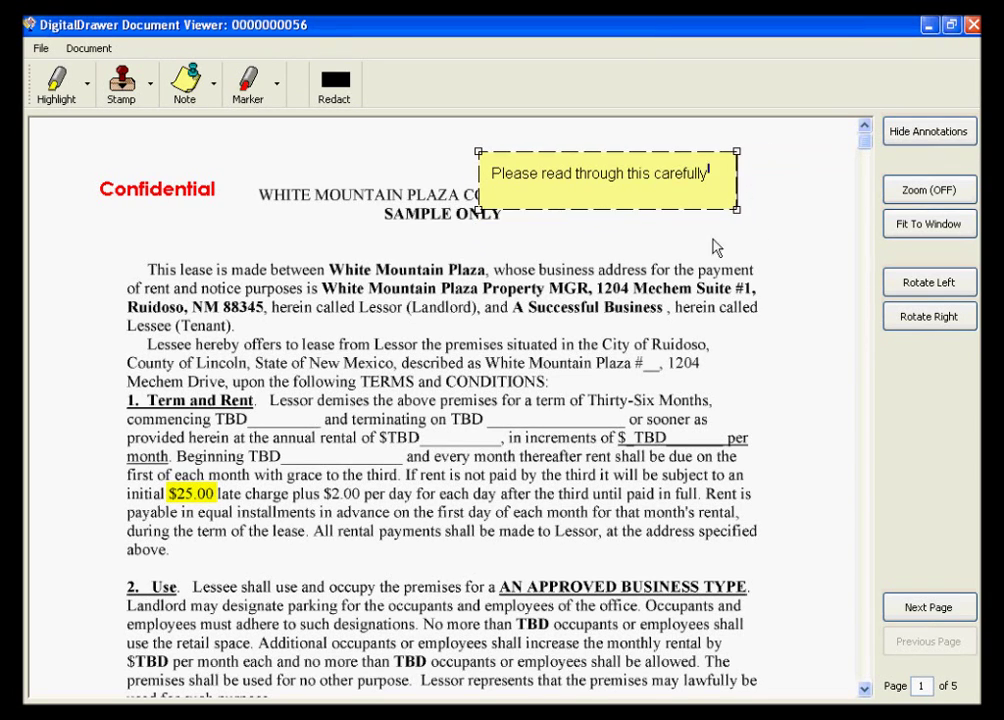
drag(650, 199, 728, 173)
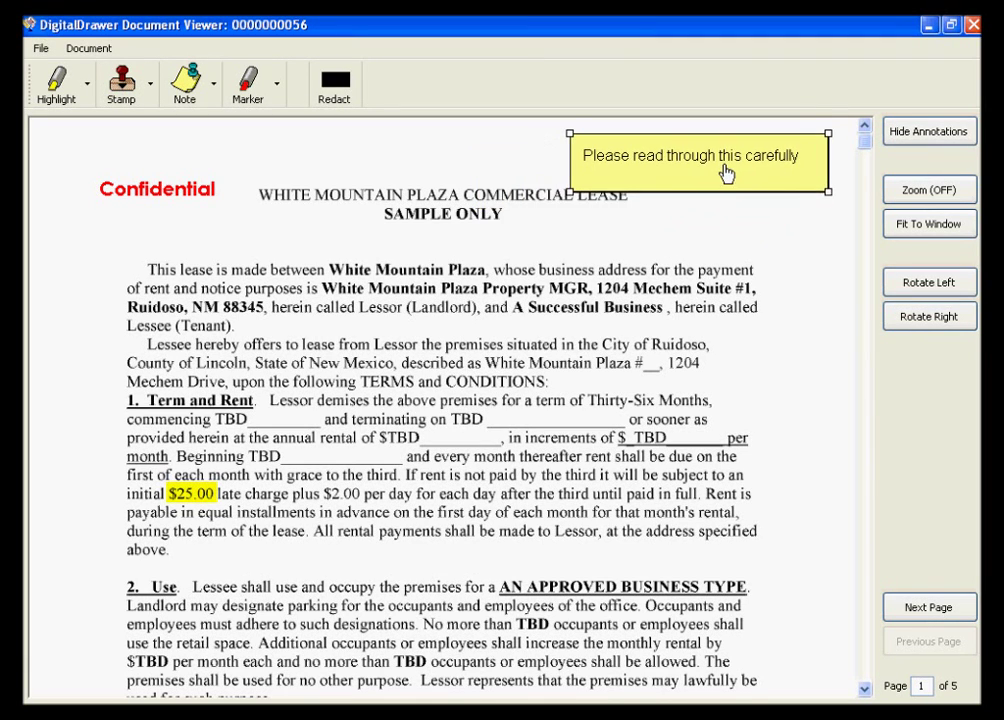
click(683, 237)
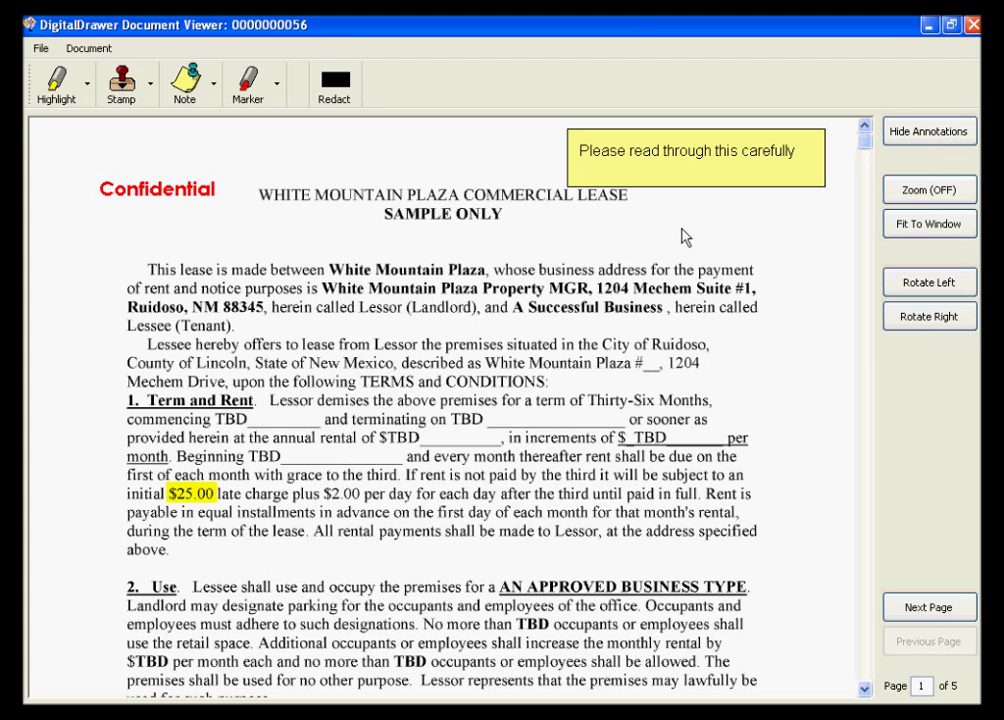
Redact the lessee name "A Successful Business" in the lease's opening paragraph.
click(322, 97)
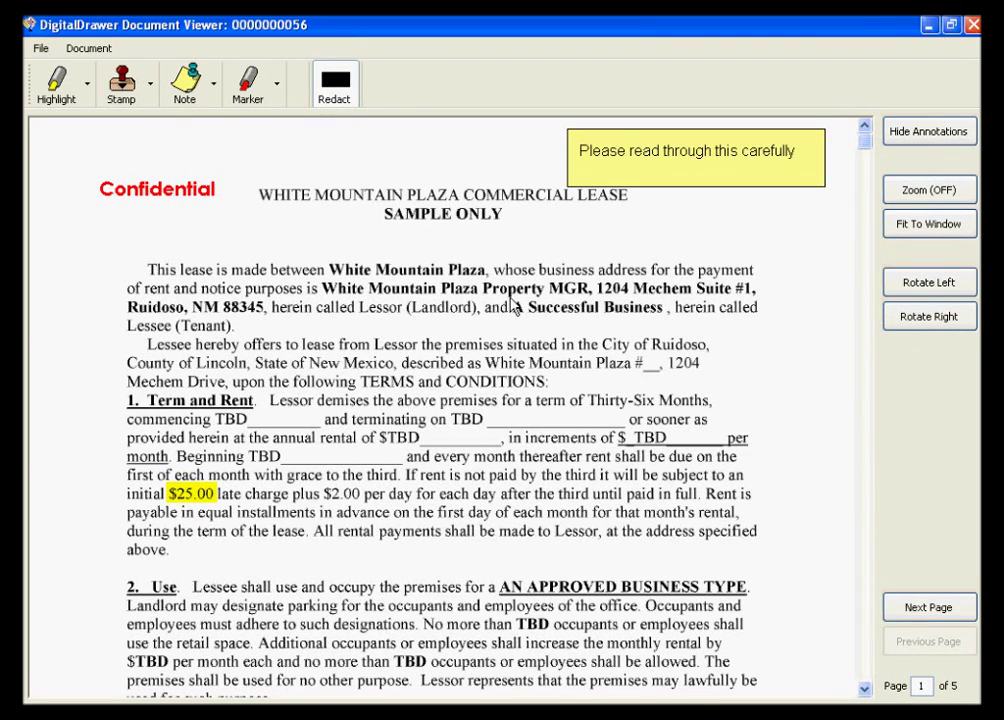
drag(510, 299, 667, 318)
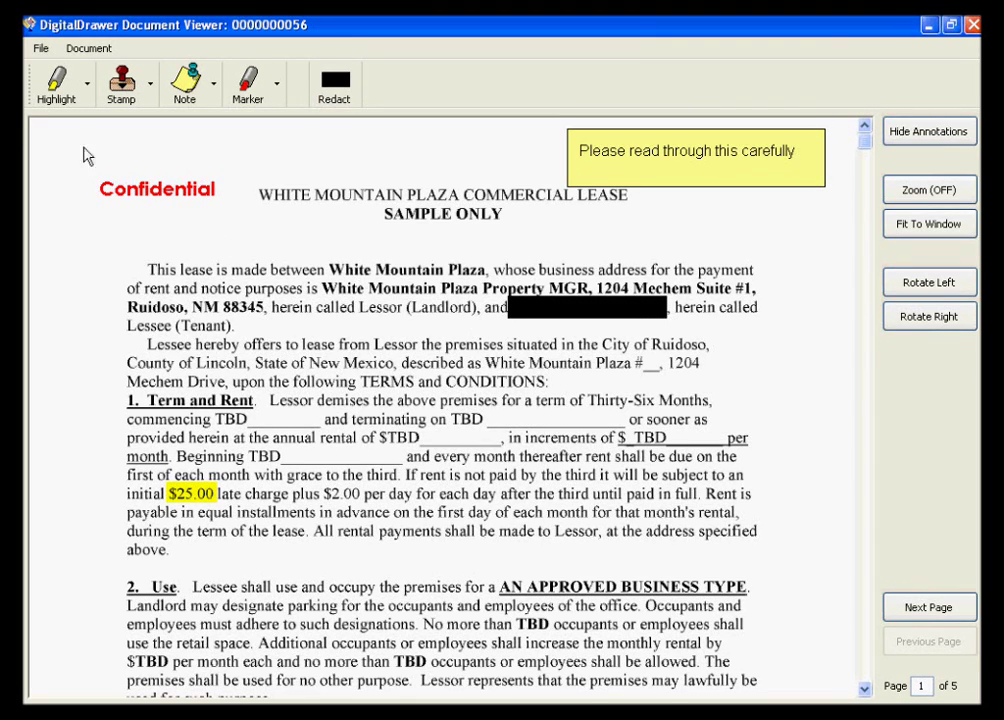
Examine the annotation and redaction choices for printing the document, including annotations only and redactions only, and cancel the print.
click(40, 48)
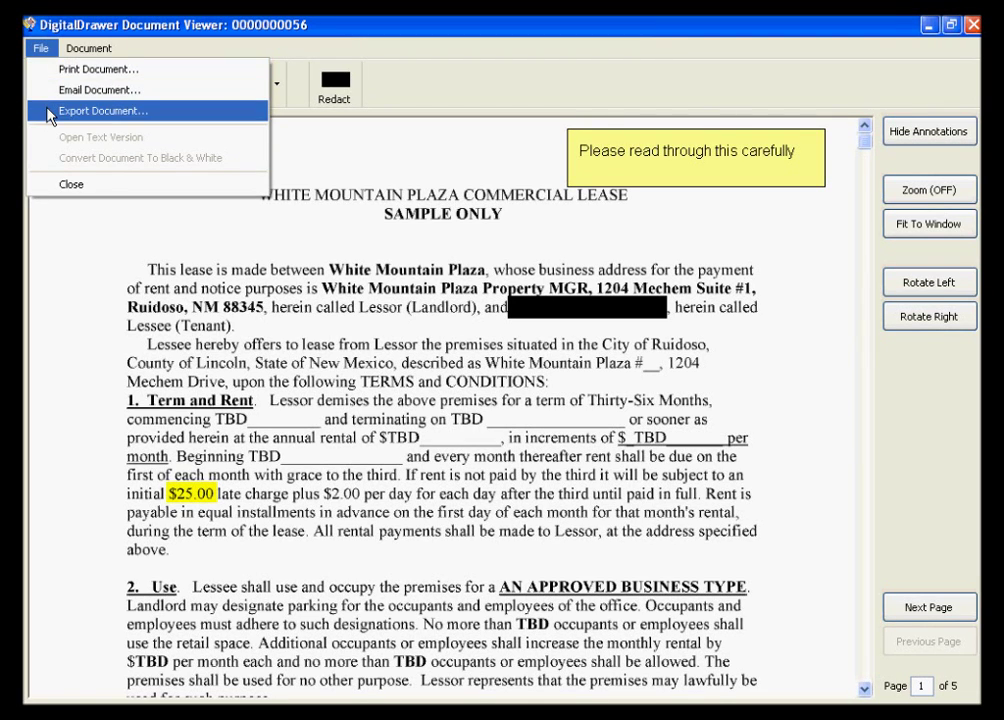
click(42, 68)
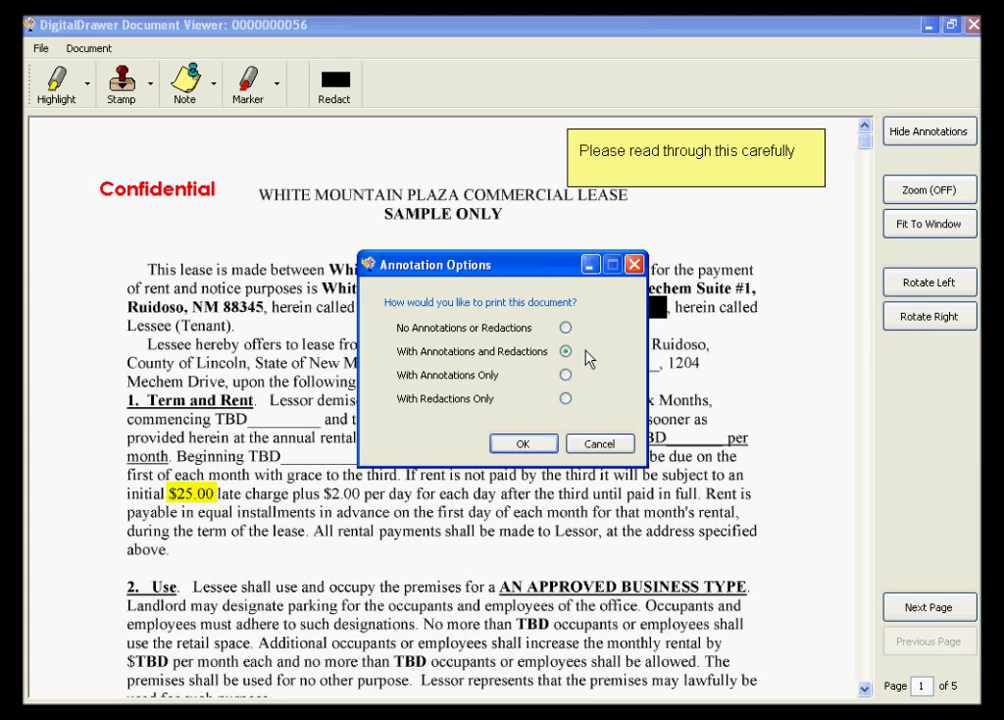
click(567, 375)
click(566, 399)
click(600, 445)
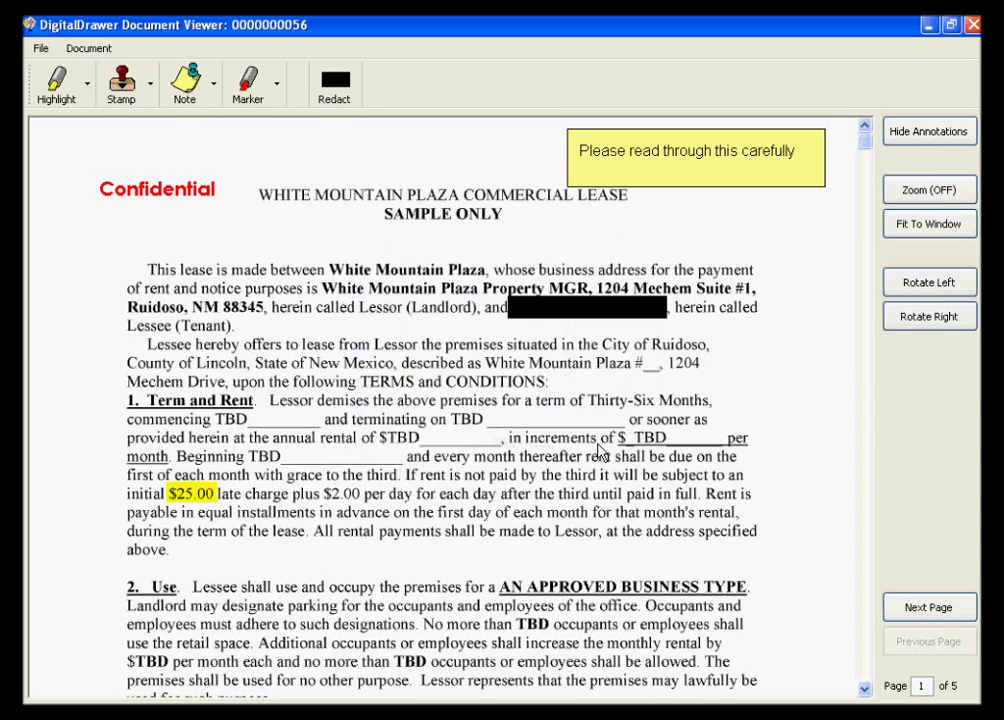
click(87, 49)
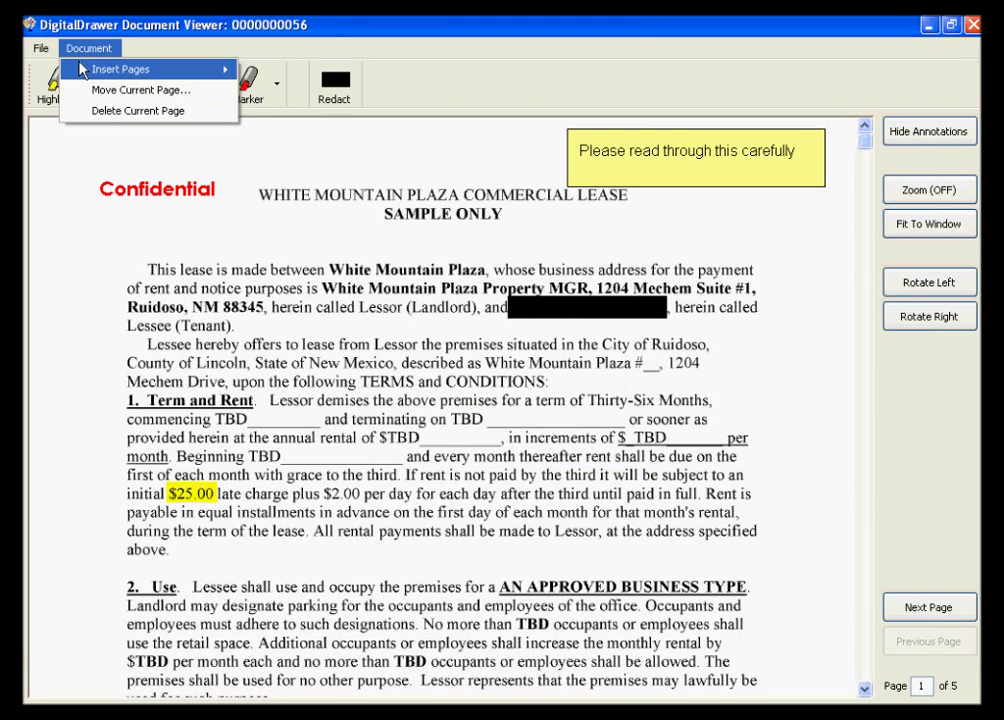
mouse_move(82, 70)
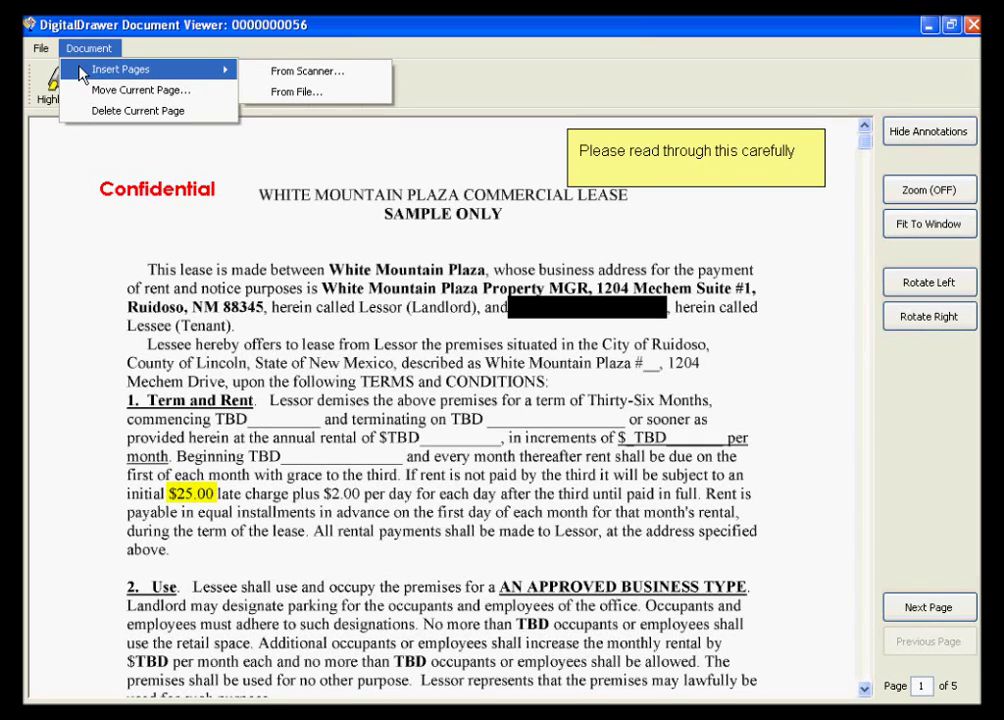
click(265, 207)
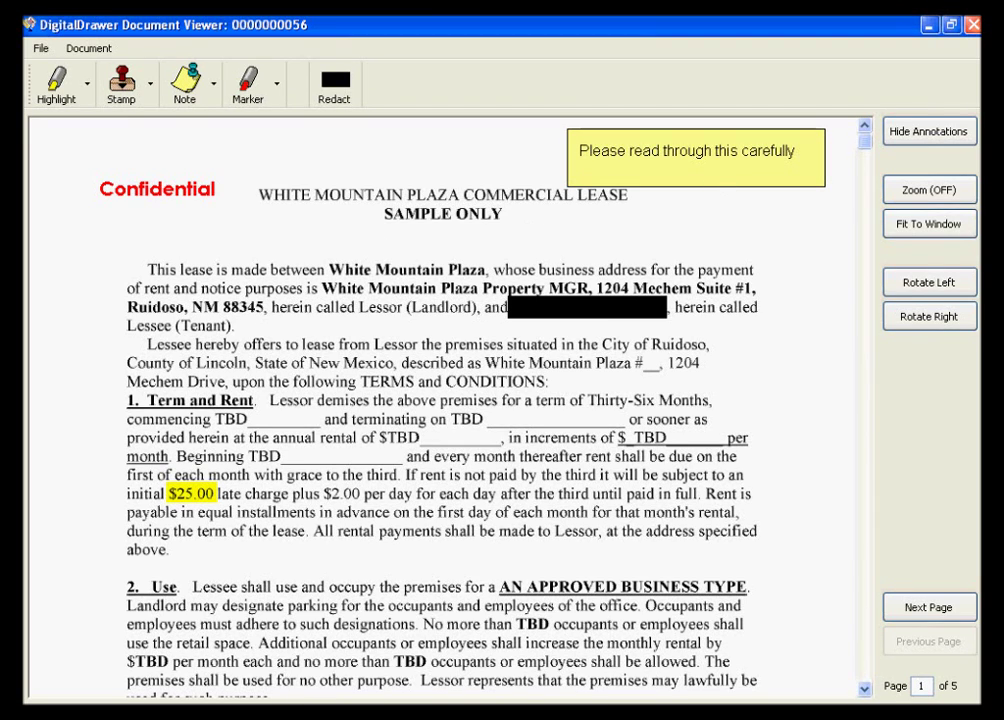
Close the document viewer and turn on edit mode in the Property Files library.
click(972, 24)
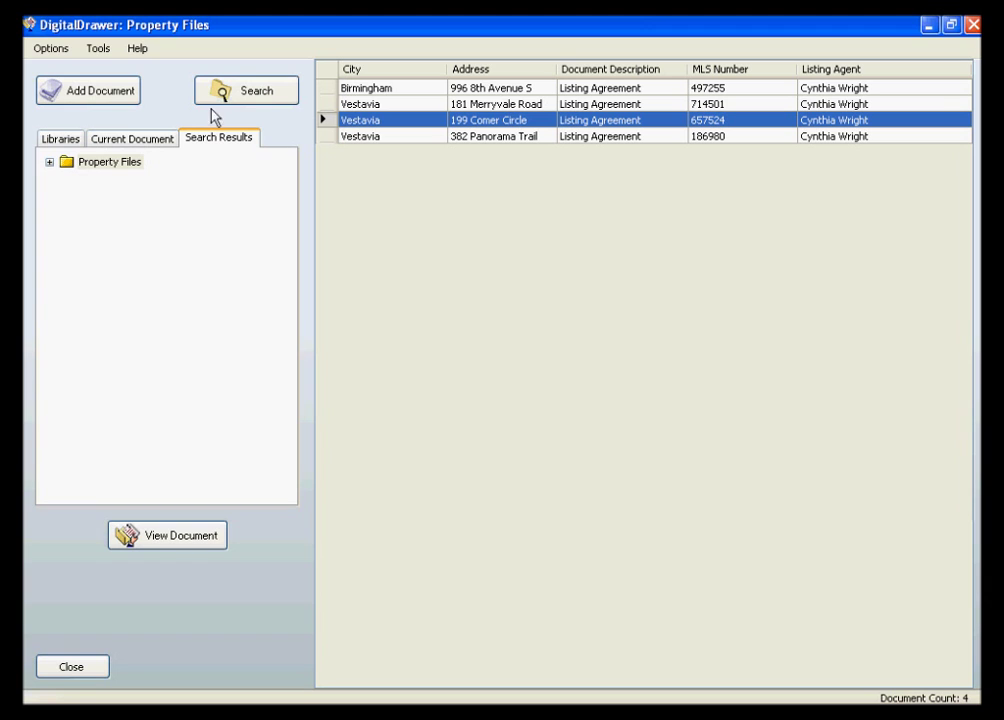
click(96, 50)
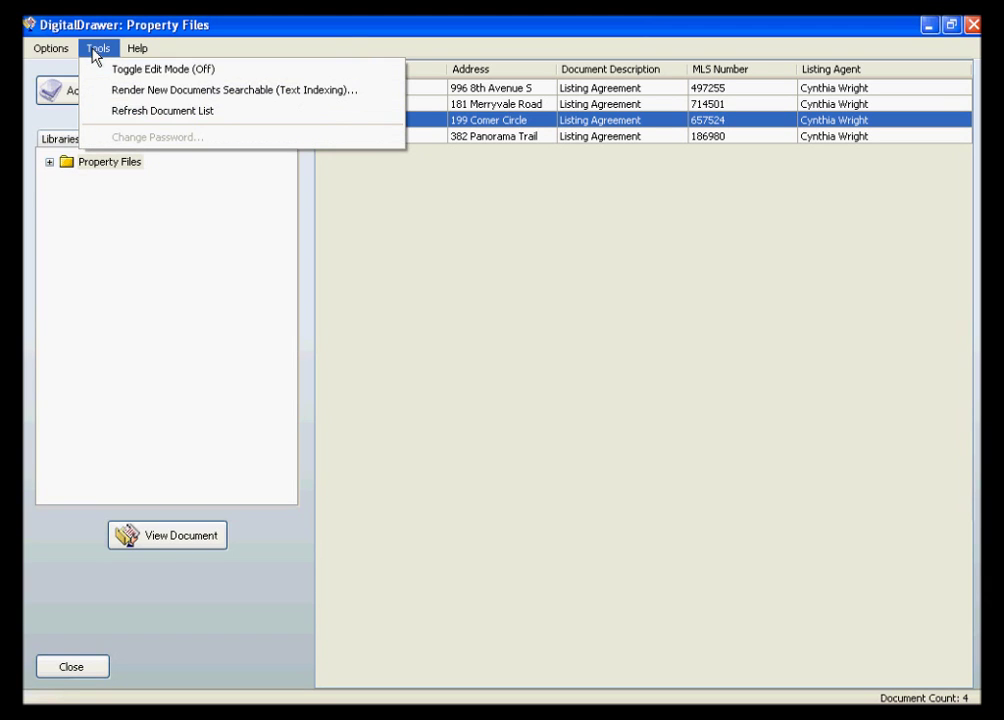
click(100, 70)
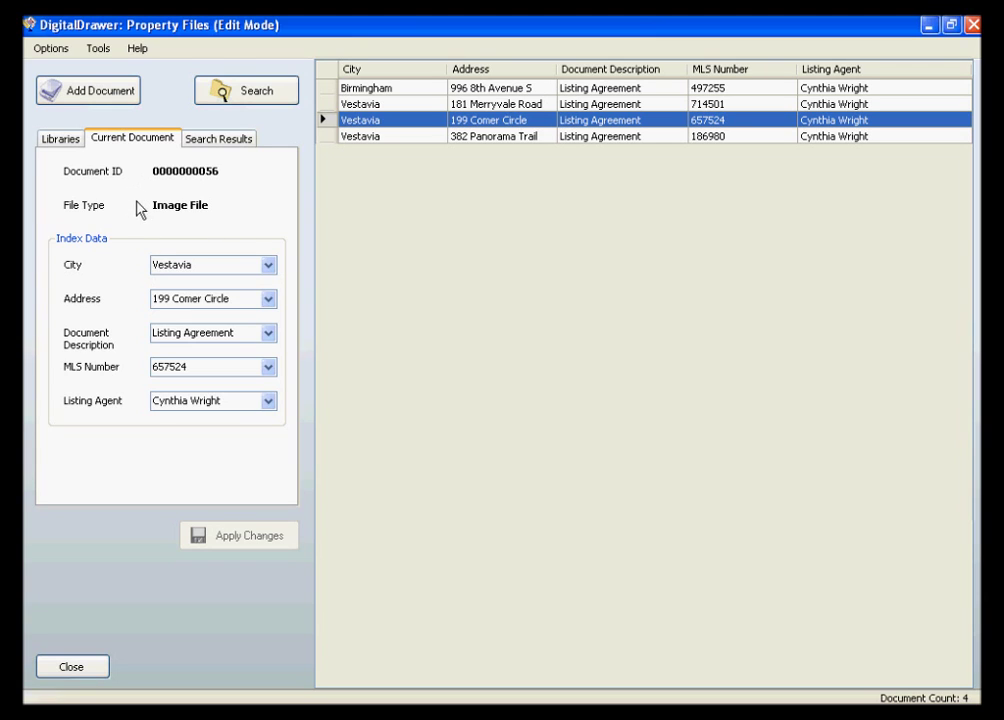
Reassign the selected listing agreement to the fourth listing agent in the list, apply the change and turn off edit mode.
click(268, 401)
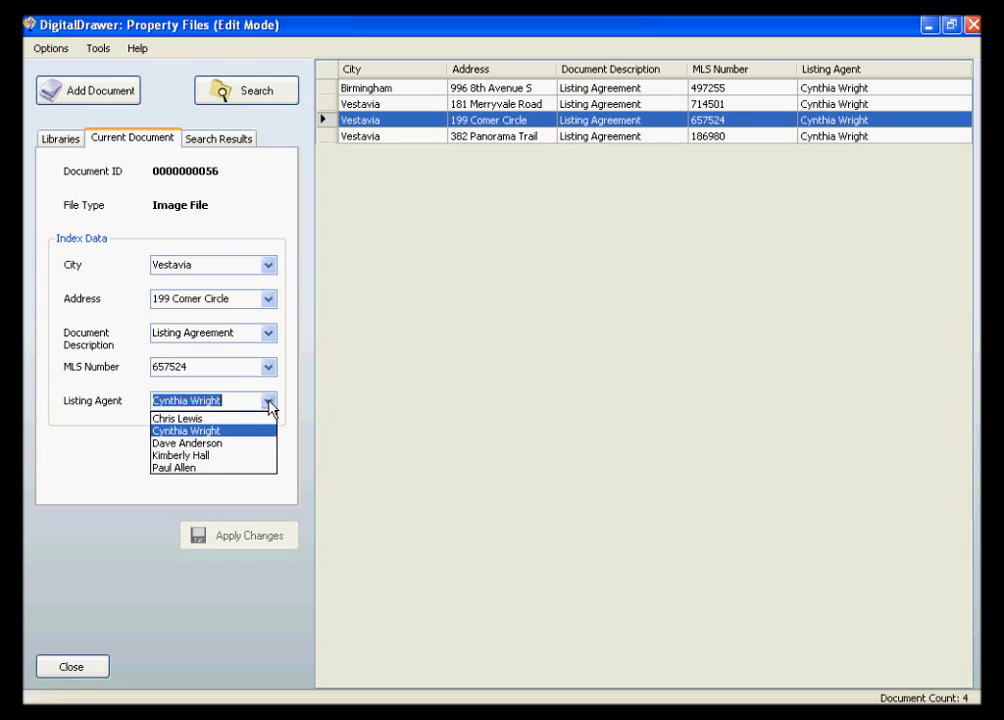
click(222, 455)
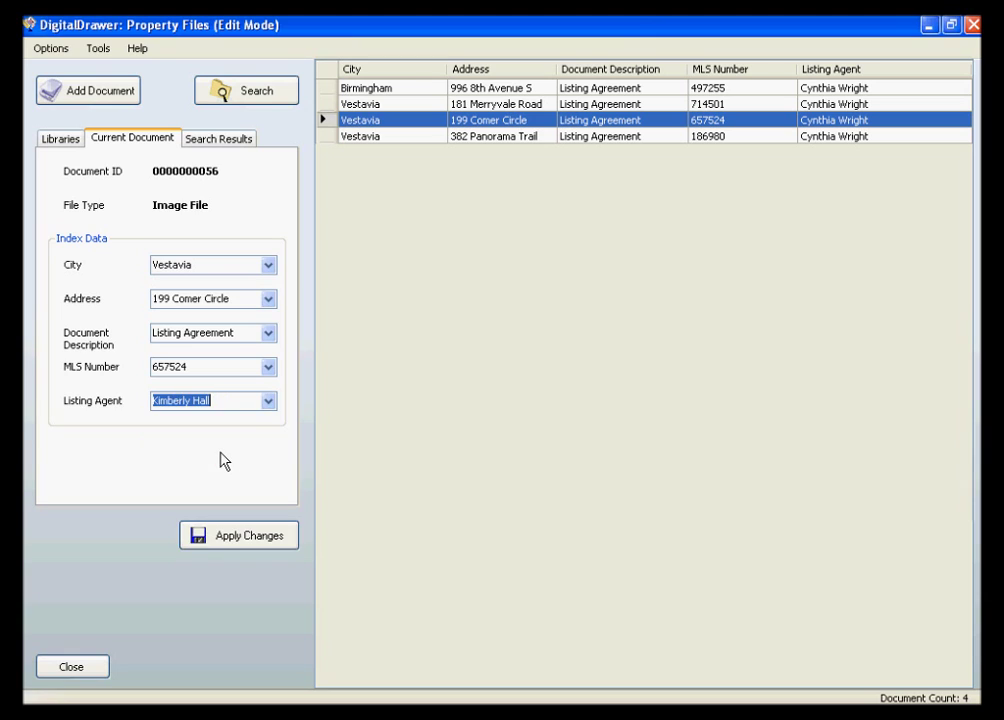
click(251, 537)
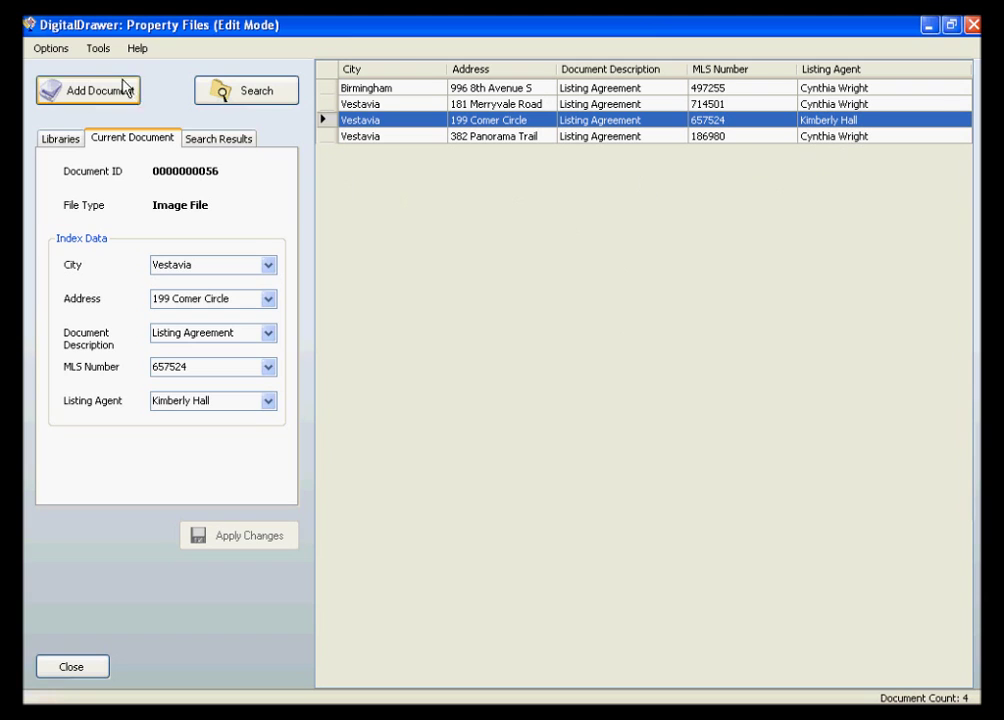
click(98, 48)
click(100, 70)
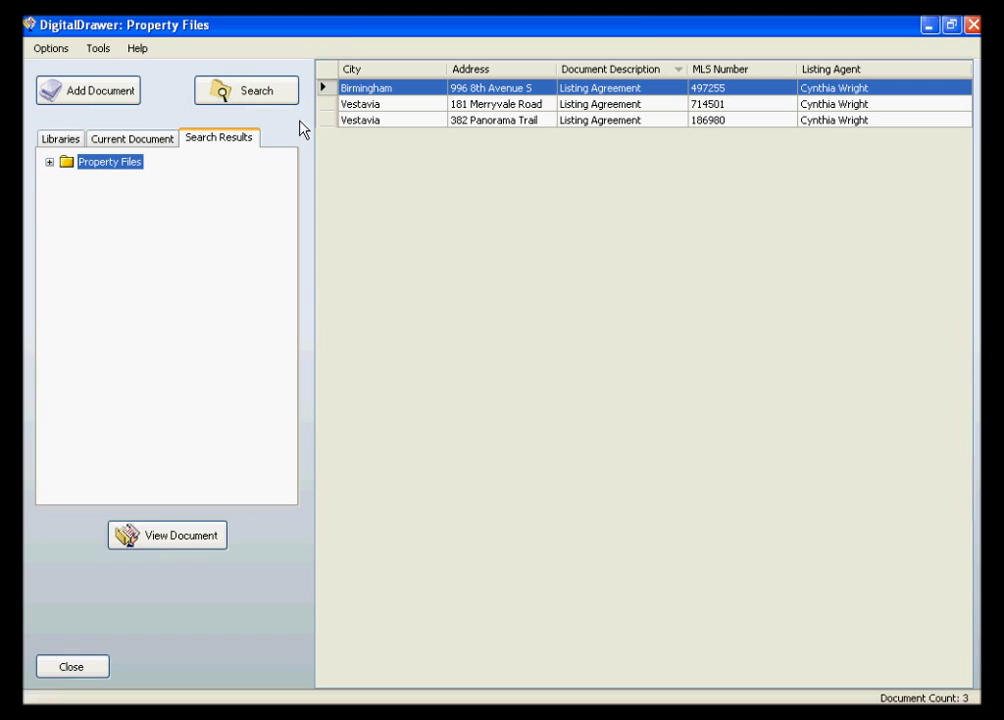
Select all three listing agreements in the search results and examine the actions available for the selected documents.
click(366, 121)
shift+click(367, 122)
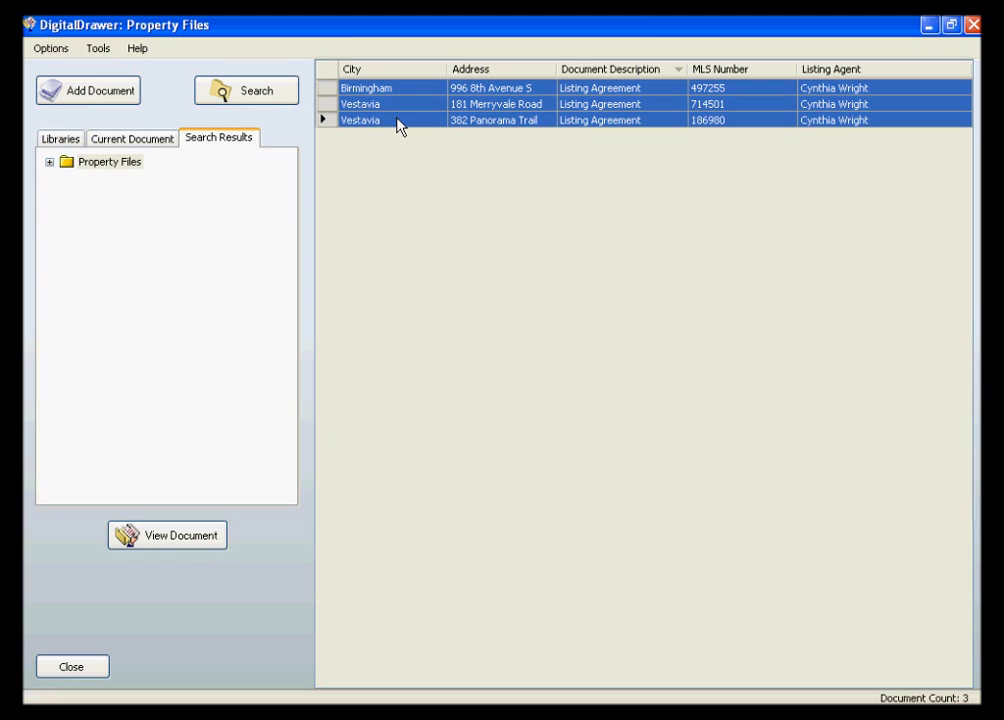
right_click(398, 124)
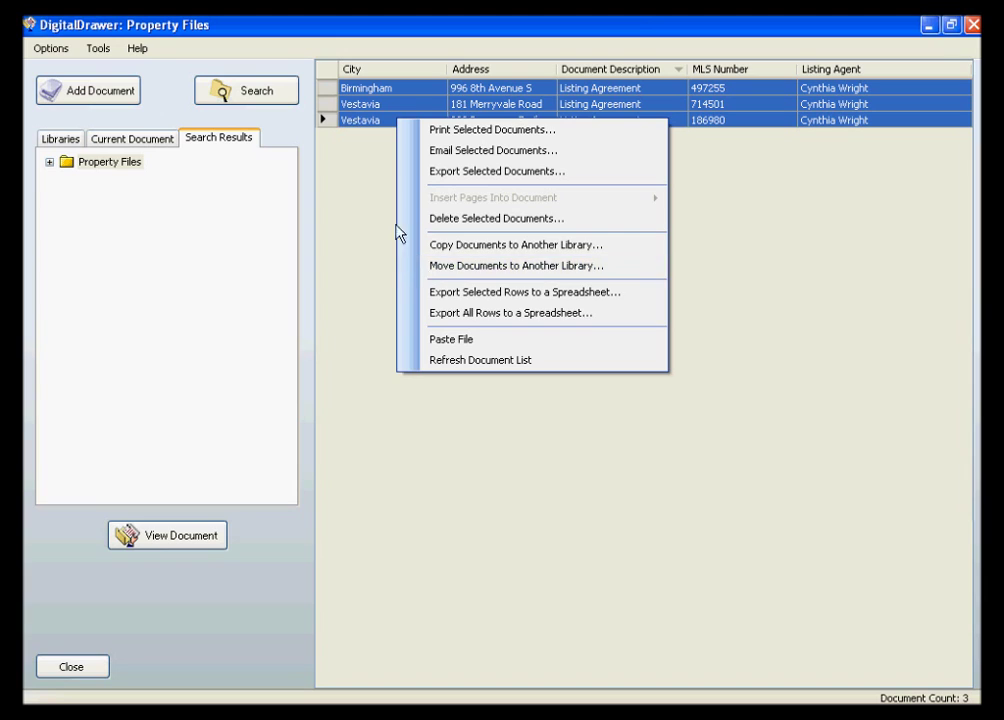
click(295, 132)
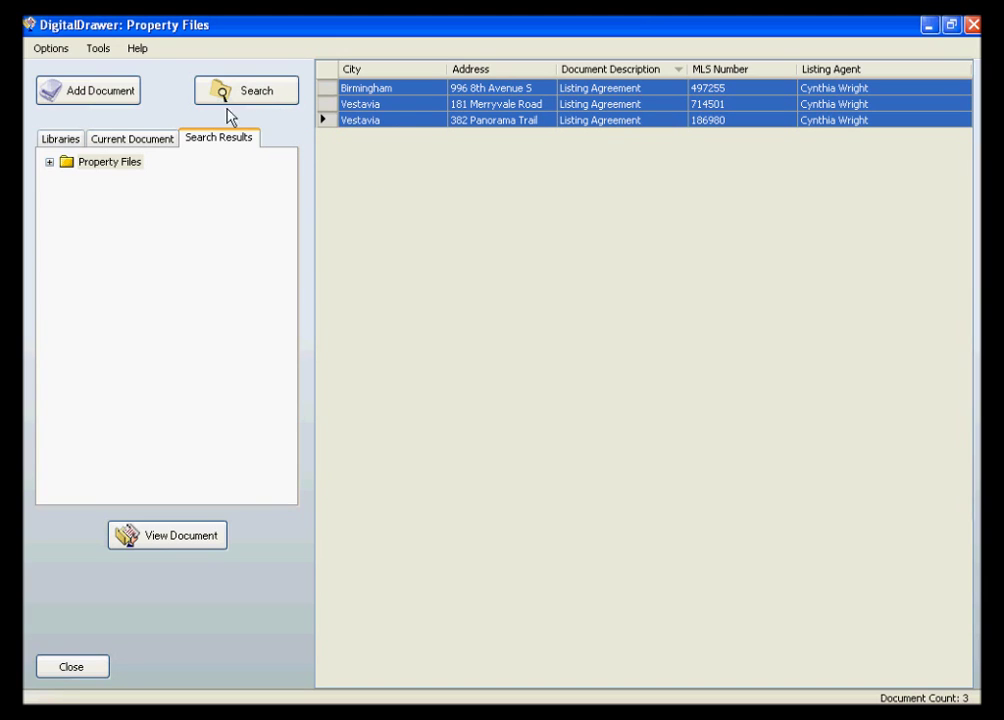
Open the DigitalDrawer Help and maximize its window.
click(136, 50)
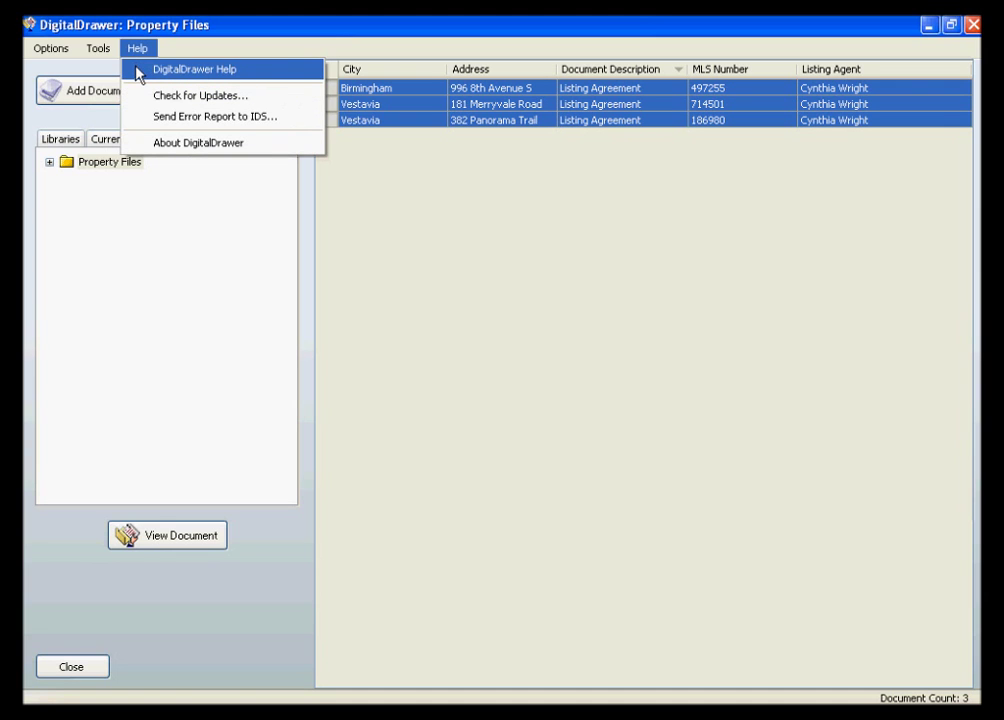
click(138, 72)
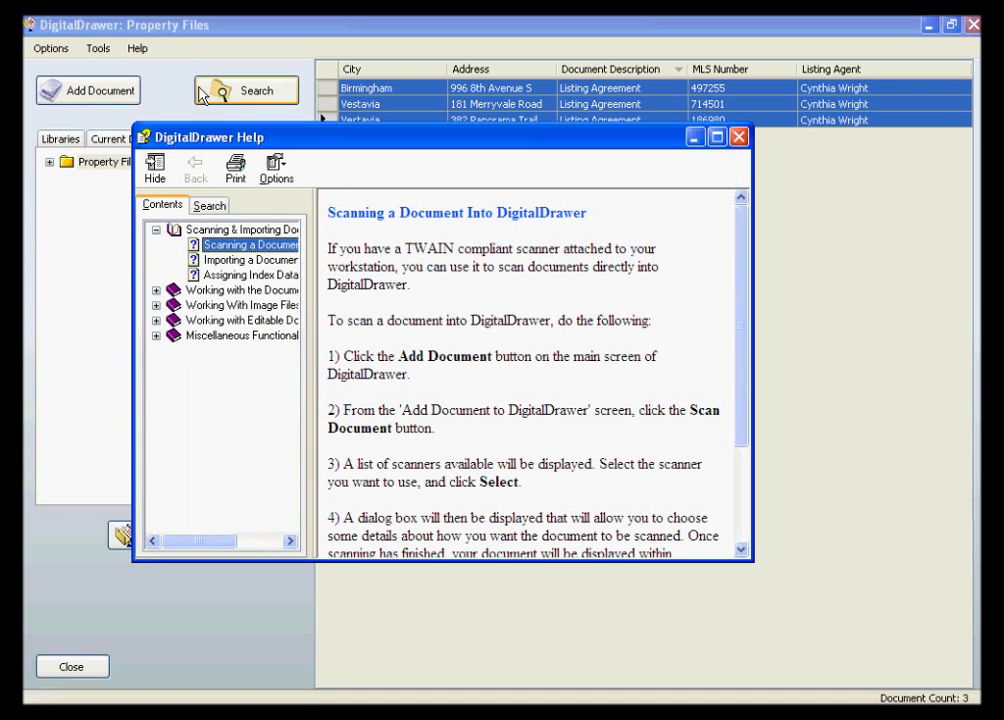
click(717, 137)
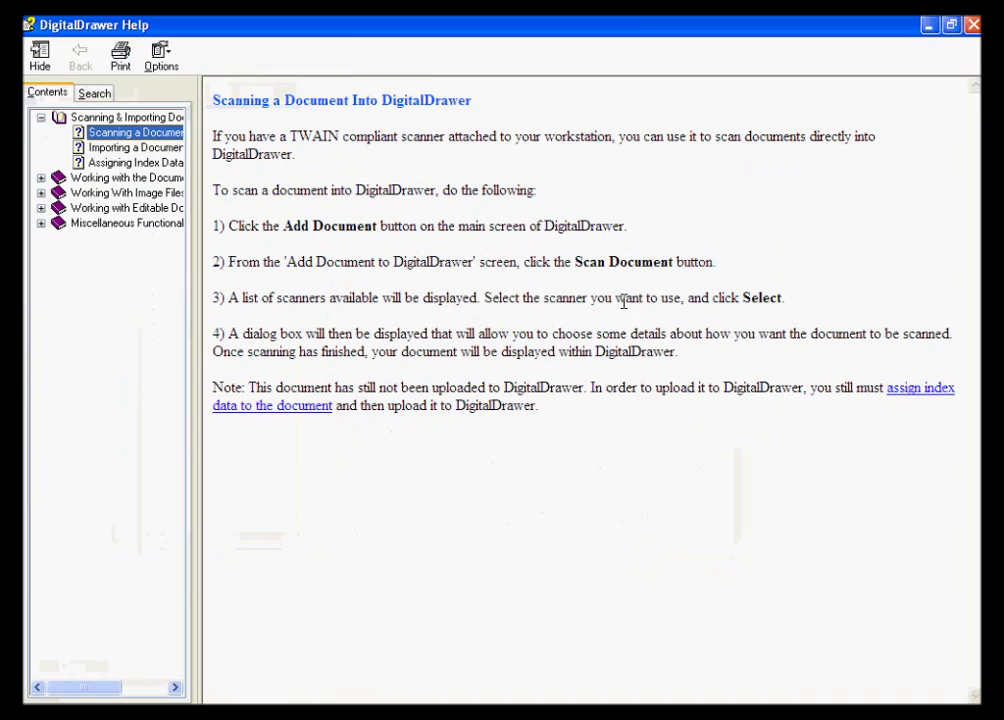